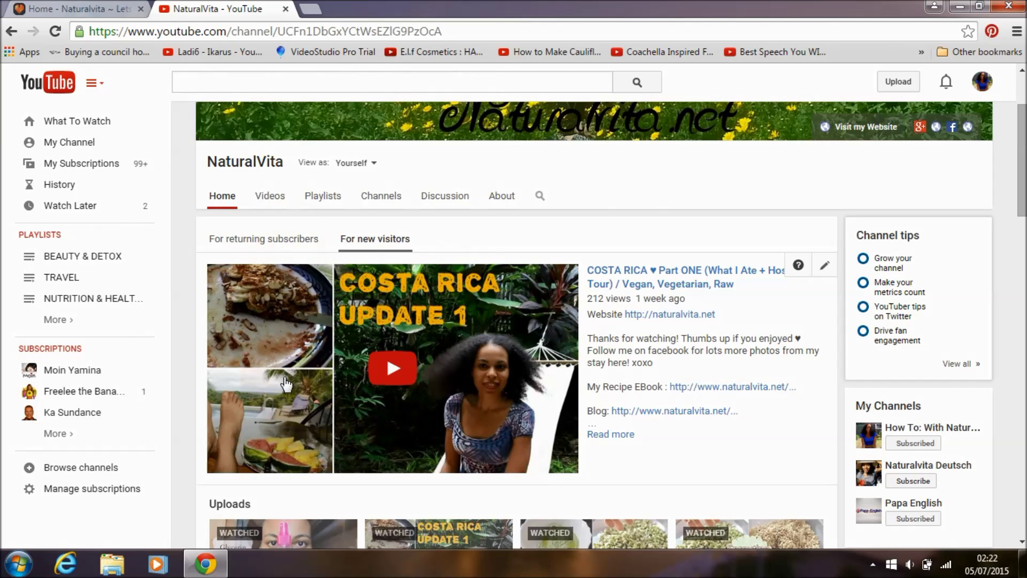
Search Google for 'pixlr' in a new tab and open the Pixlr.com photo editor result.
left_click(830, 201)
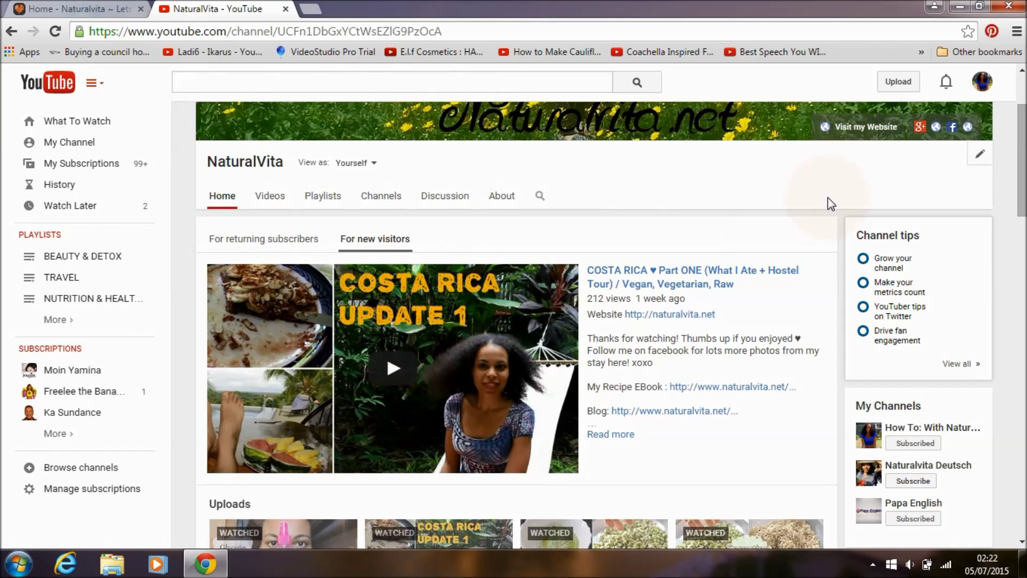
scroll(711, 313, "down", 4)
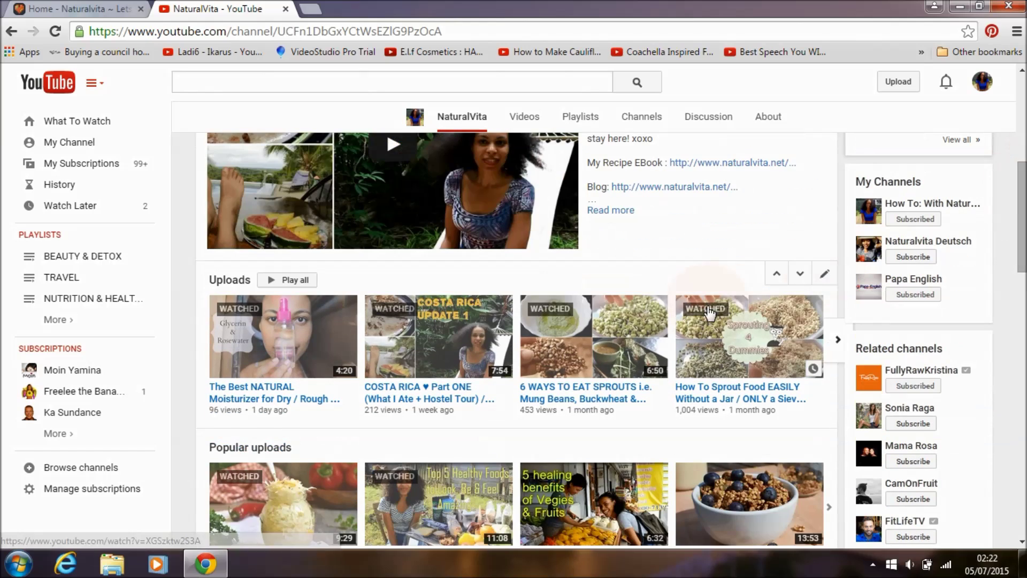
mouse_move(753, 316)
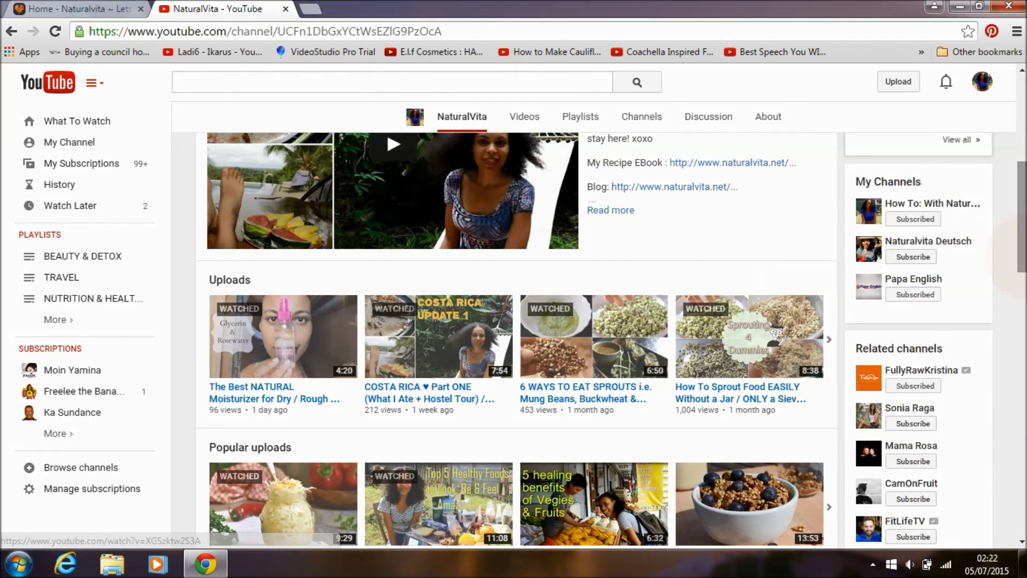
scroll(516, 341, "up", 2)
scroll(752, 185, "up", 3)
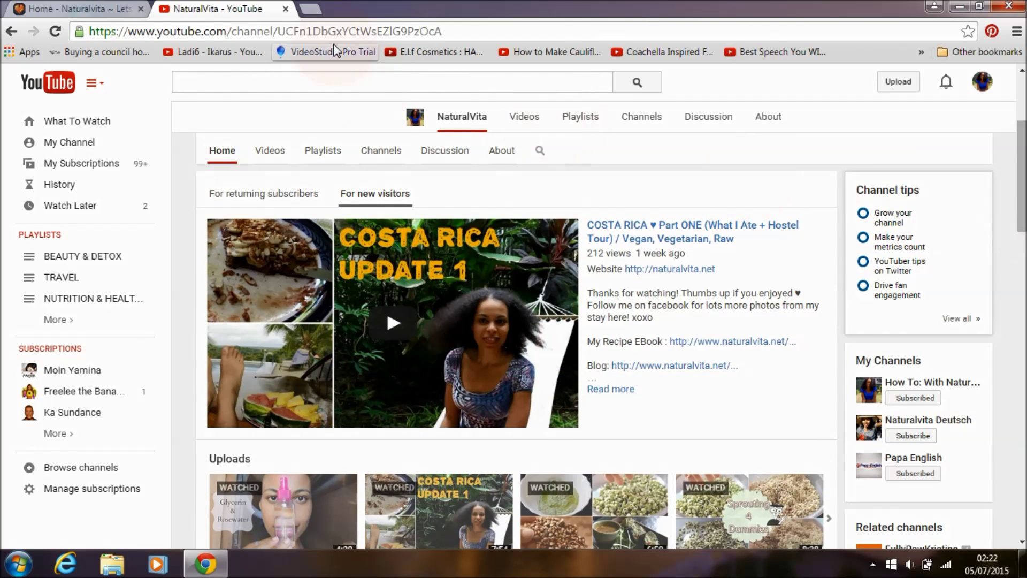
left_click(311, 9)
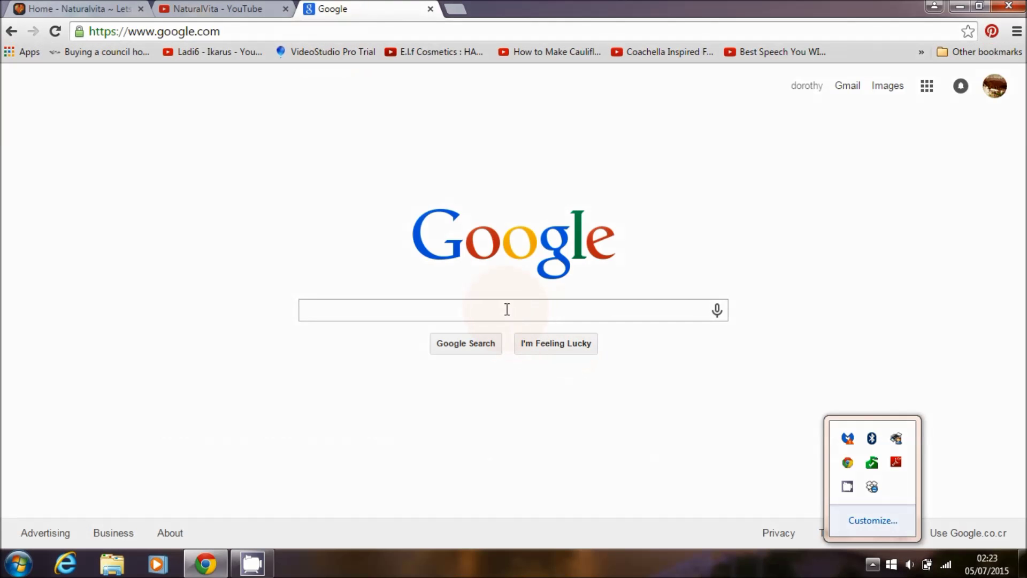
left_click(507, 310)
type("pix")
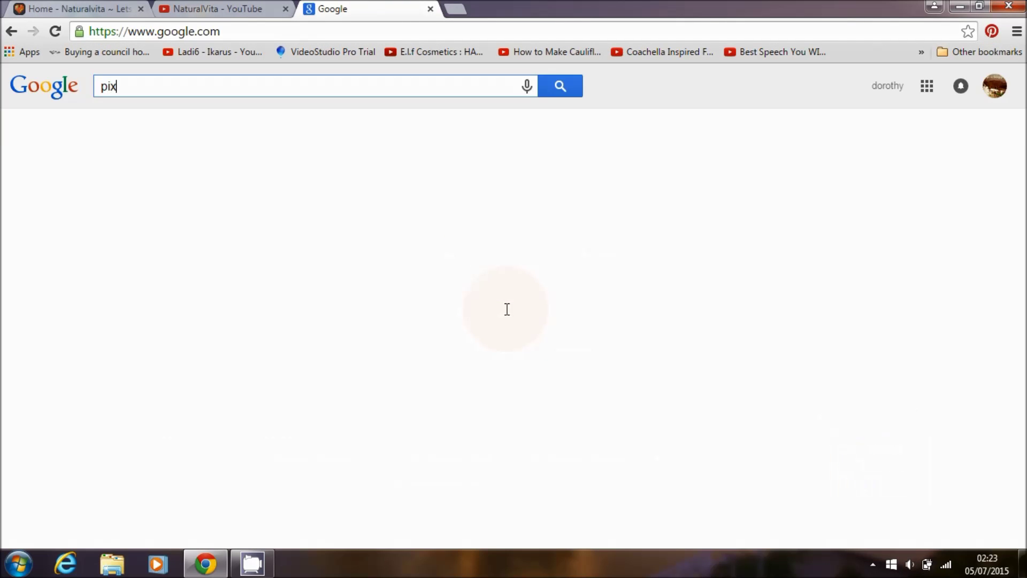
type("lr")
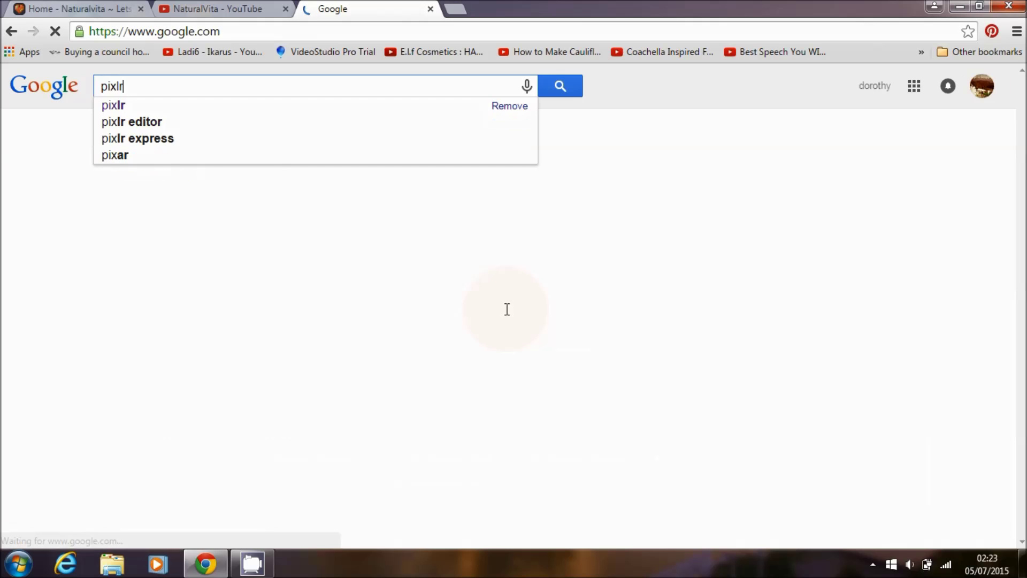
key("Return")
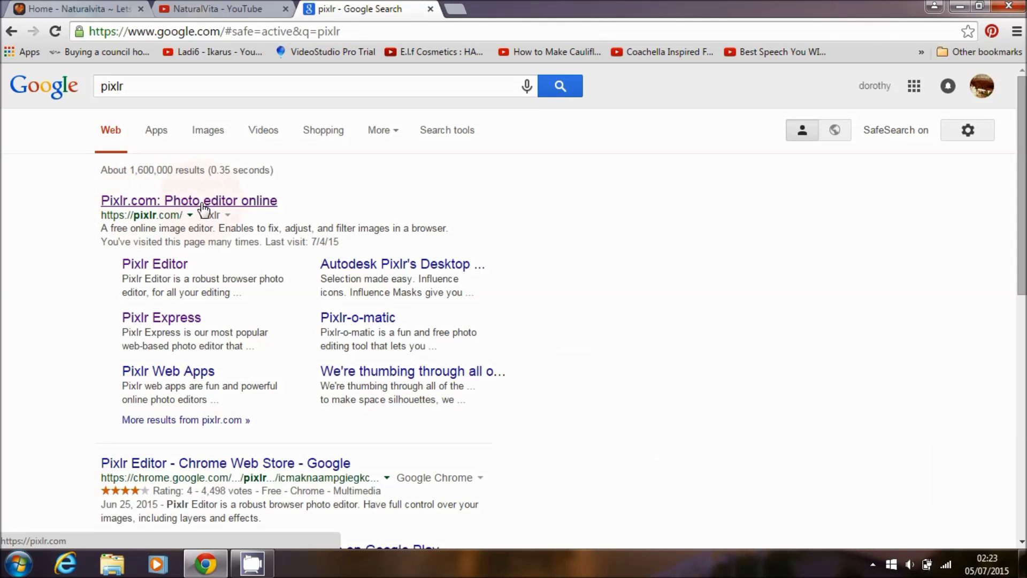
left_click(203, 209)
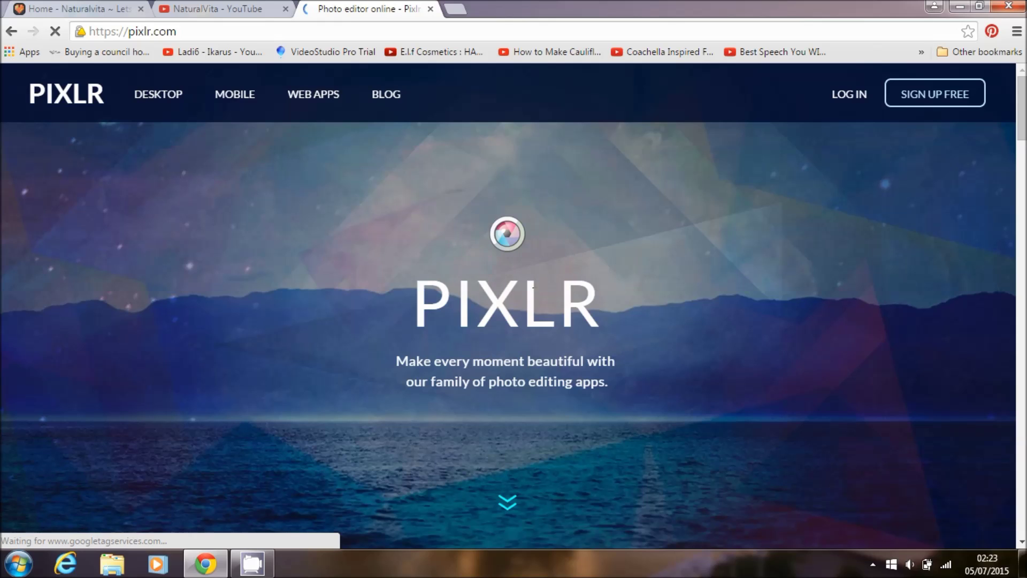
Scroll down to the Pixlr Express card and launch its web app.
scroll(514, 313, "down", 3)
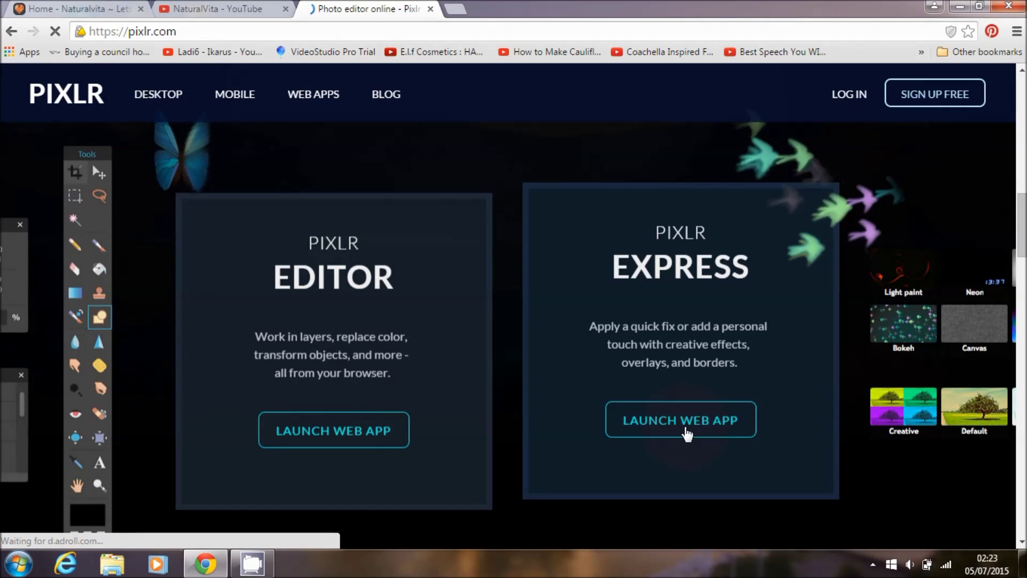
left_click(687, 433)
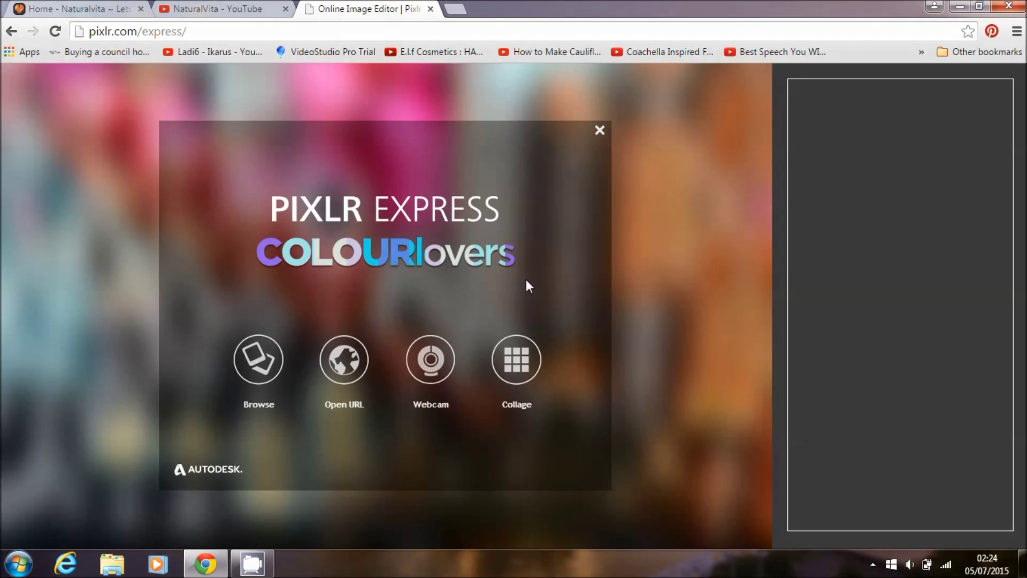
Start a new collage and try the layout with two small left cells and one large right cell.
left_click(524, 367)
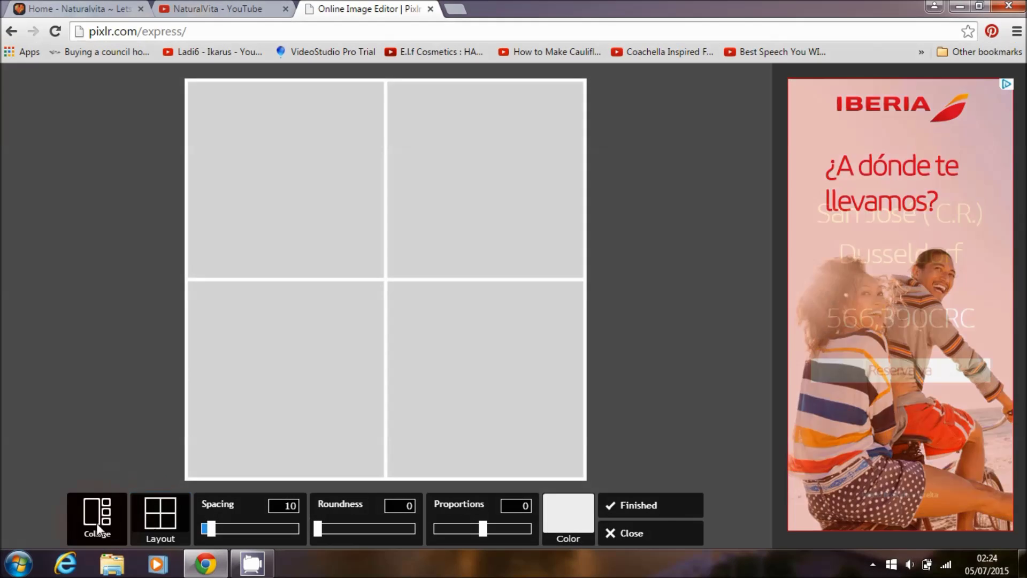
left_click(167, 538)
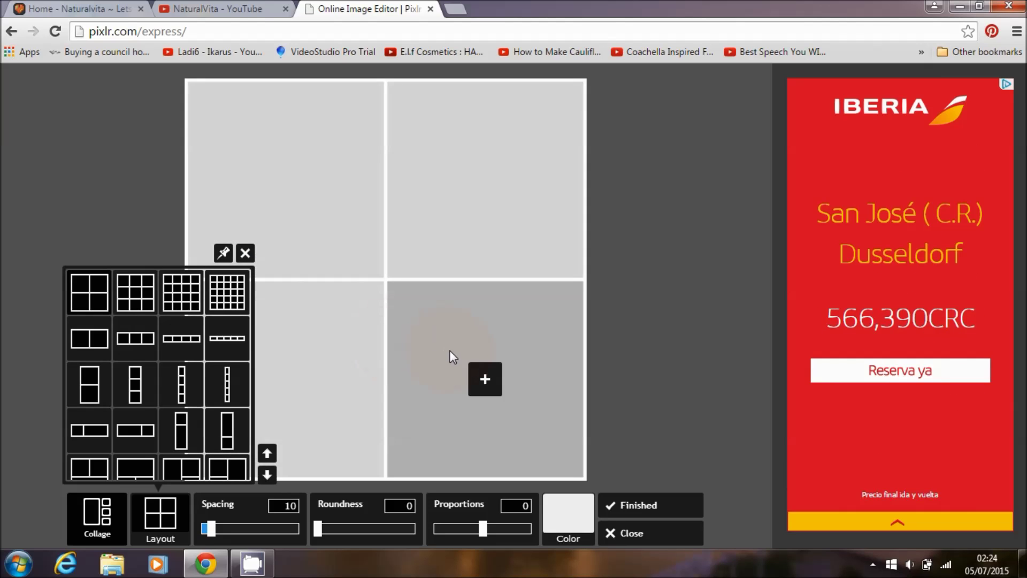
left_click(266, 474)
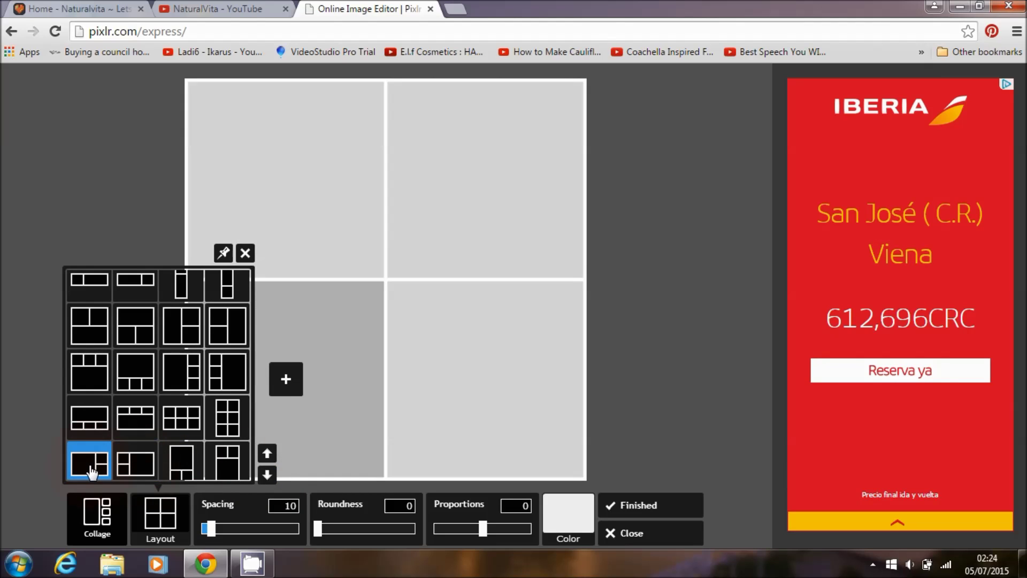
left_click(137, 469)
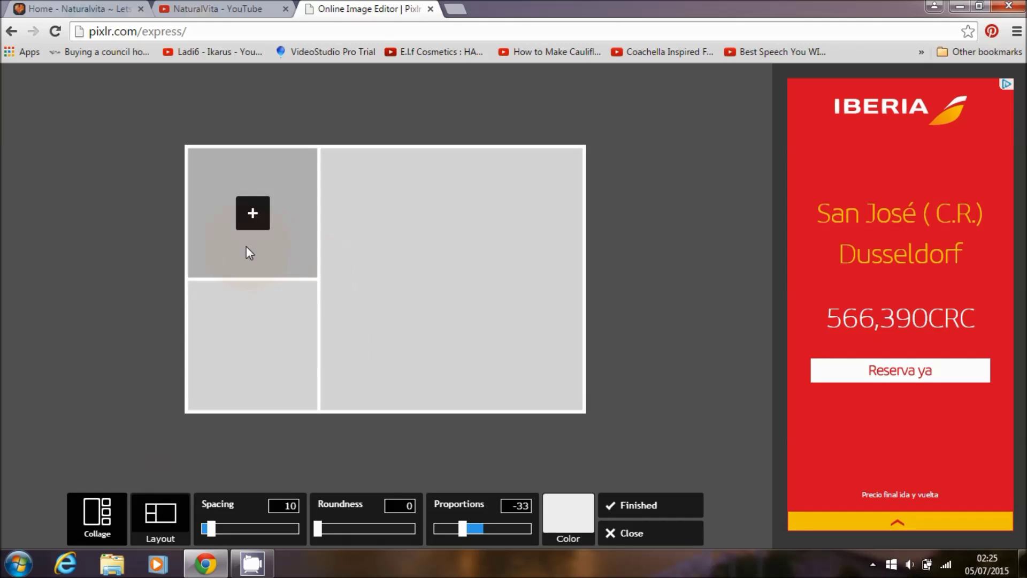
Check the YouTube channel page, then switch the collage to the 2x2 four-cell grid layout.
left_click(212, 8)
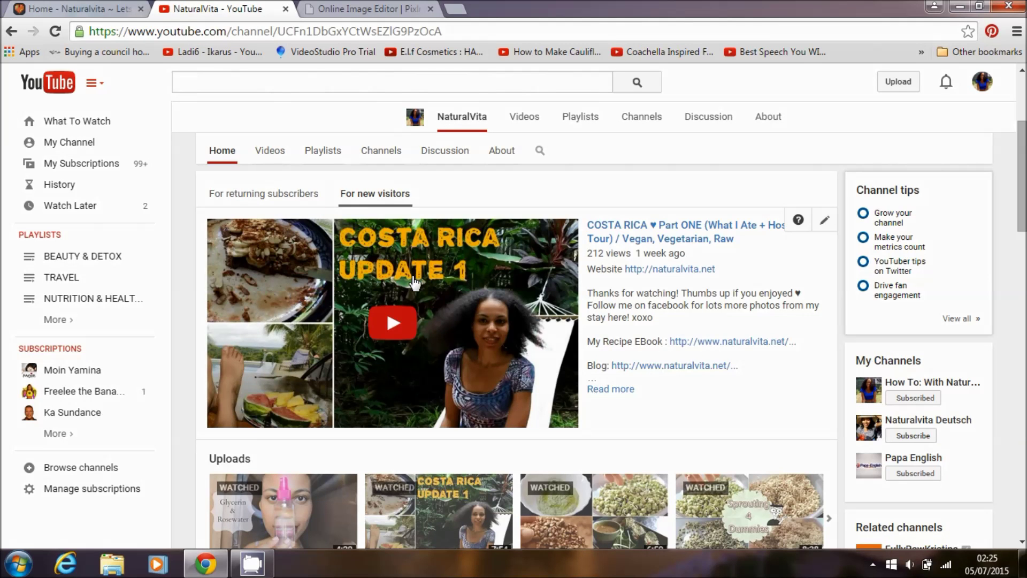
left_click(369, 9)
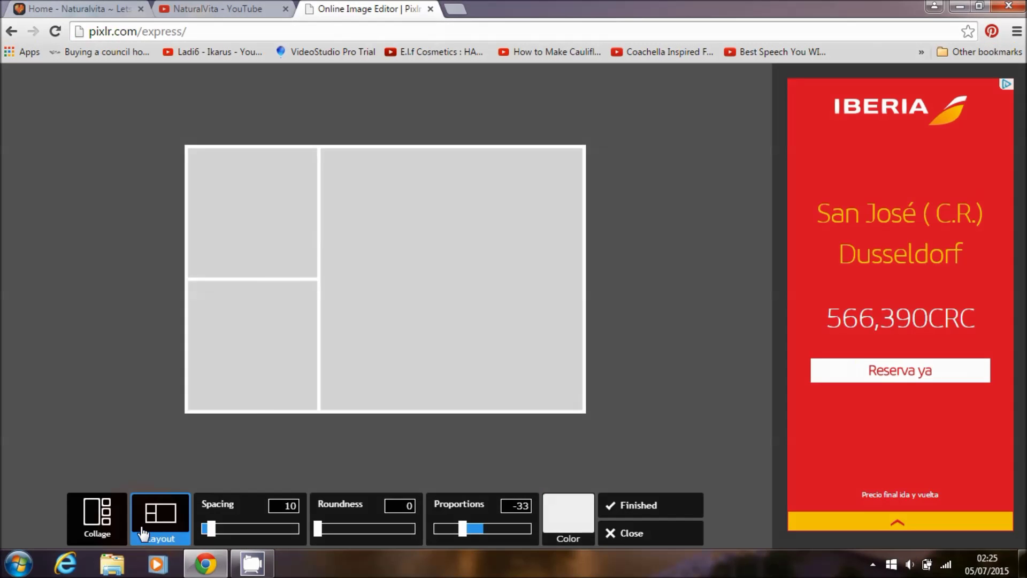
left_click(160, 516)
left_click(268, 454)
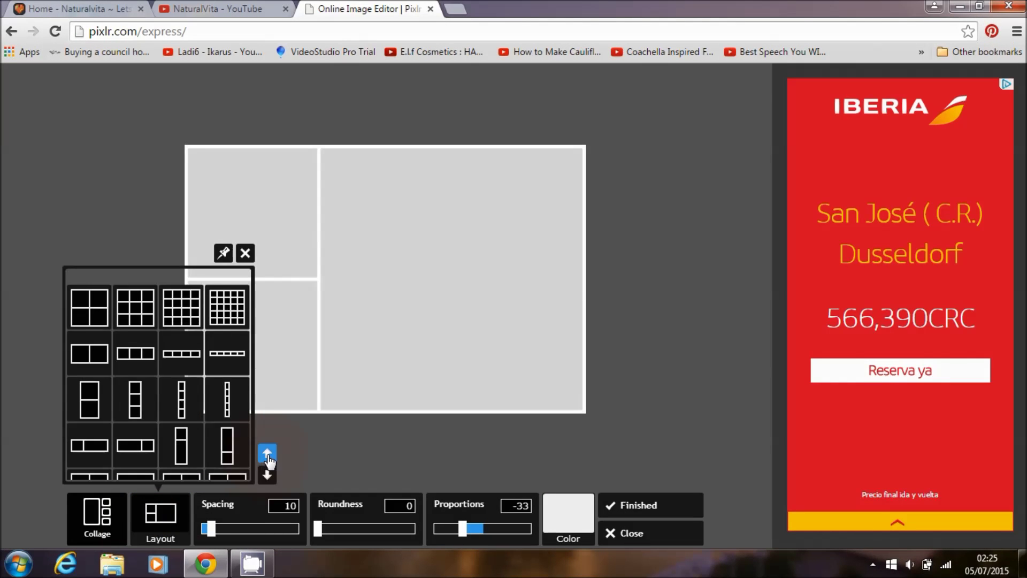
left_click(95, 294)
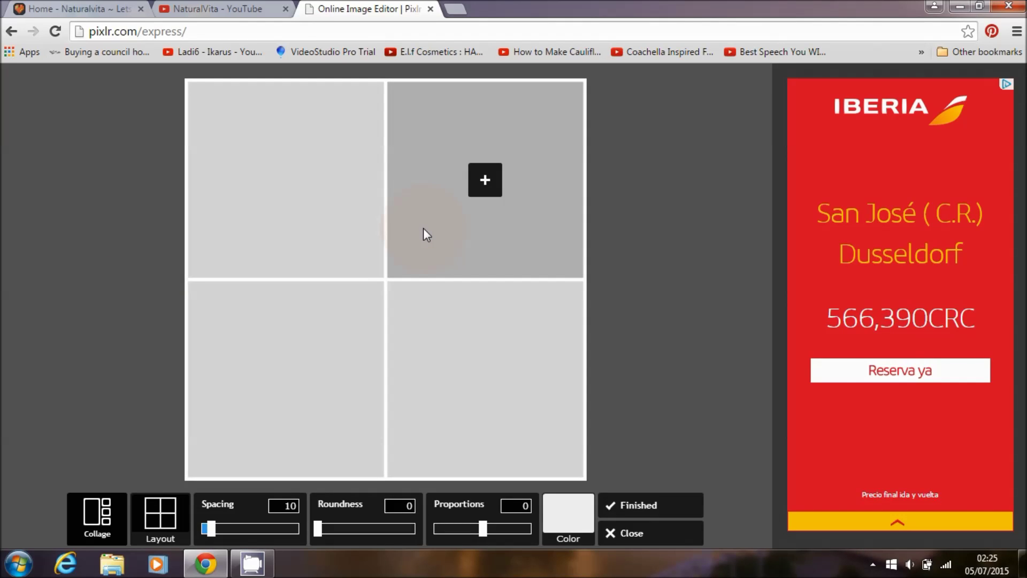
left_click(243, 10)
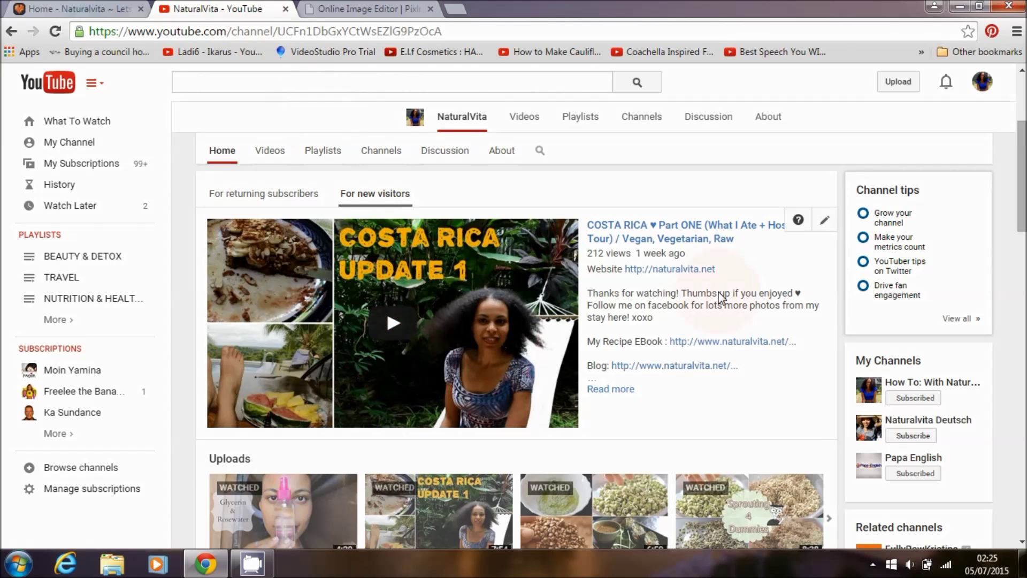
scroll(319, 106, "down", 3)
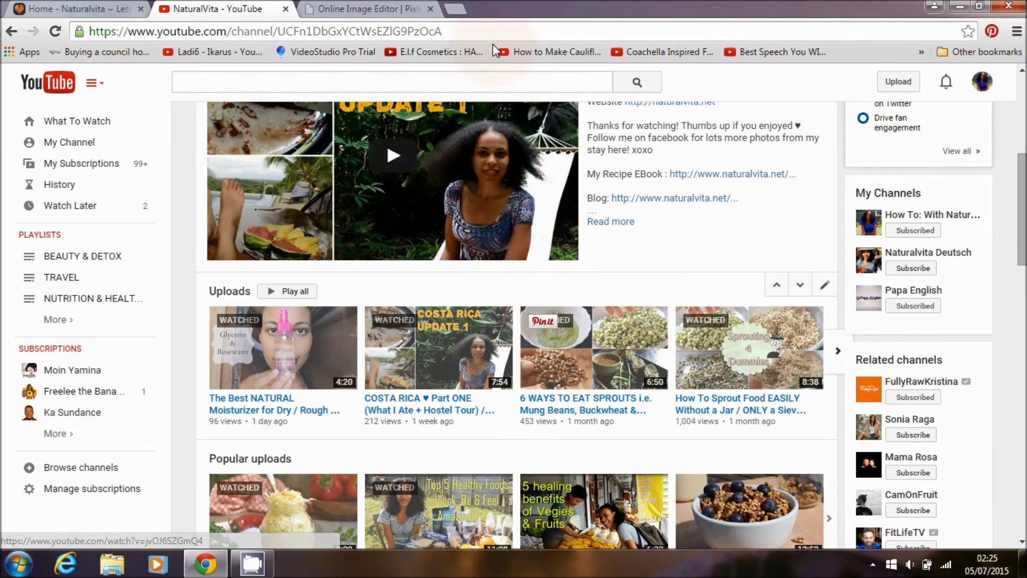
left_click(389, 12)
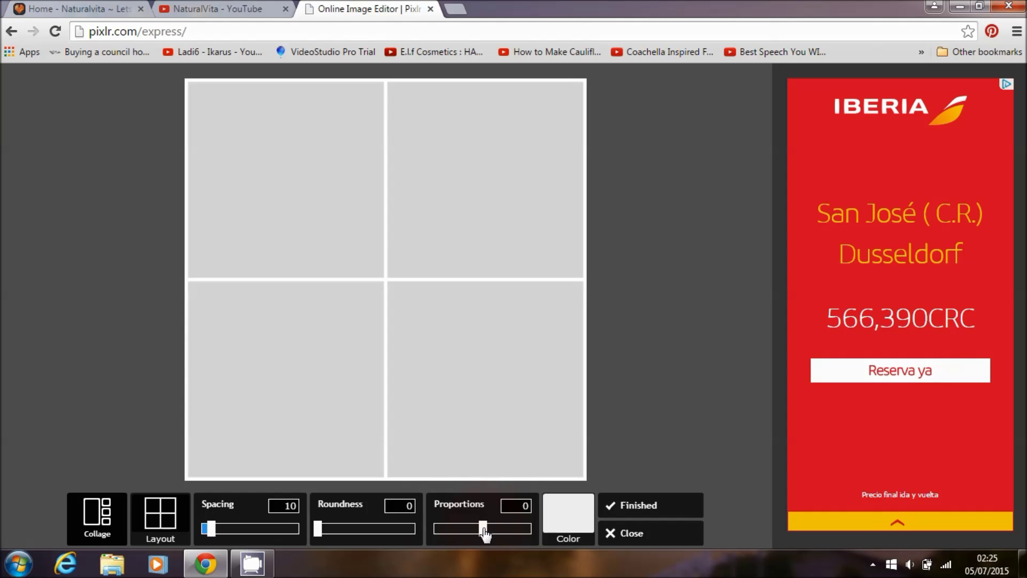
Drag the Proportions slider to -39.1 for a wide landscape collage.
left_click_drag(484, 530, 461, 533)
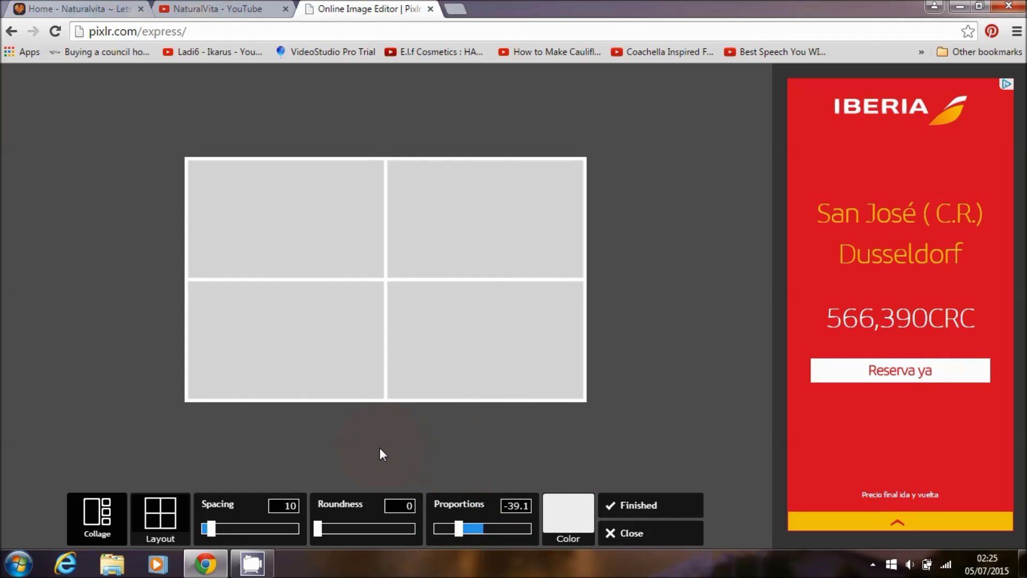
mouse_move(318, 271)
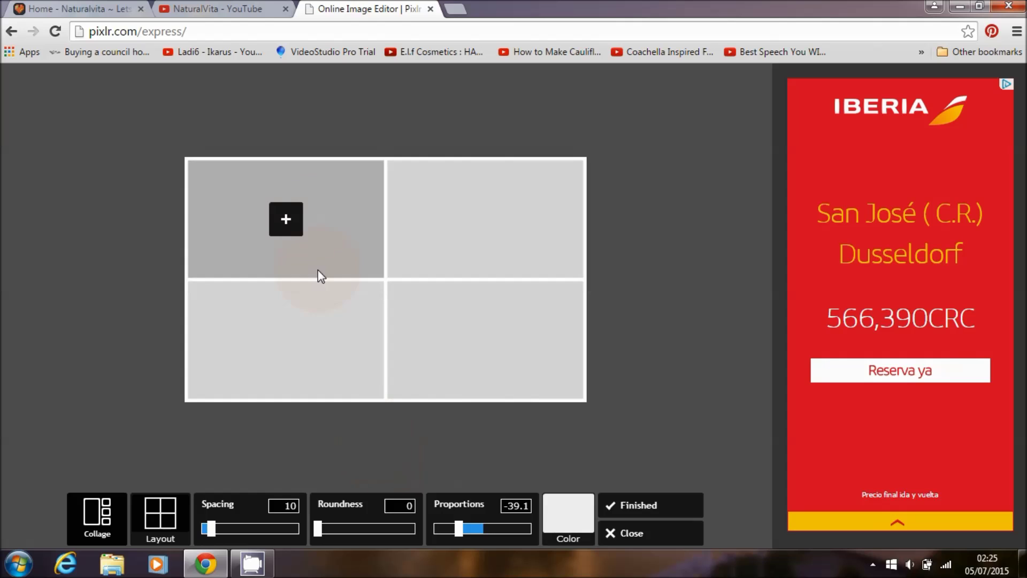
Load the _MG_1169 feet-and-watermelon photo into the top-left cell and shift it upward.
left_click(296, 226)
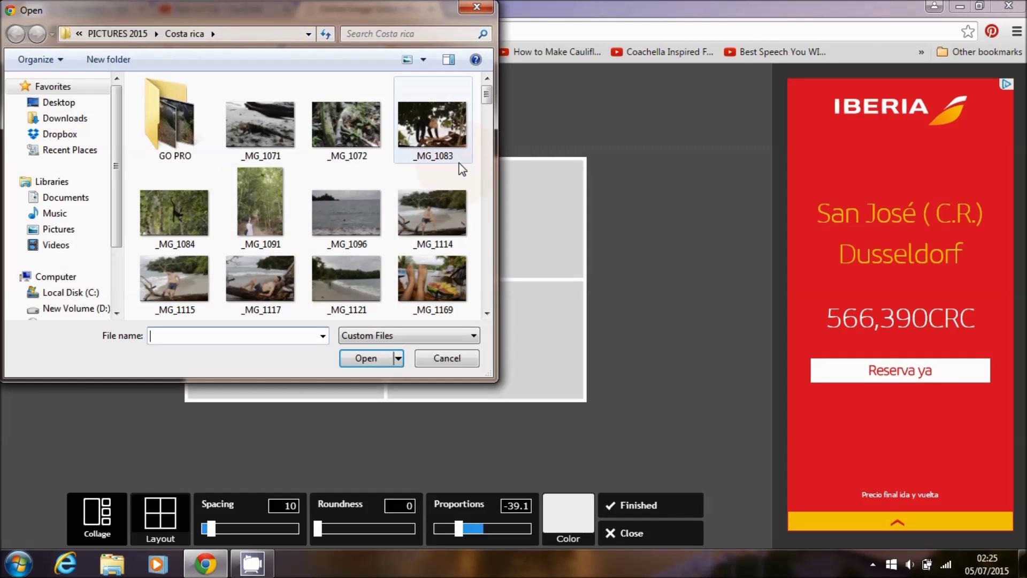
left_click(435, 272)
left_click(367, 360)
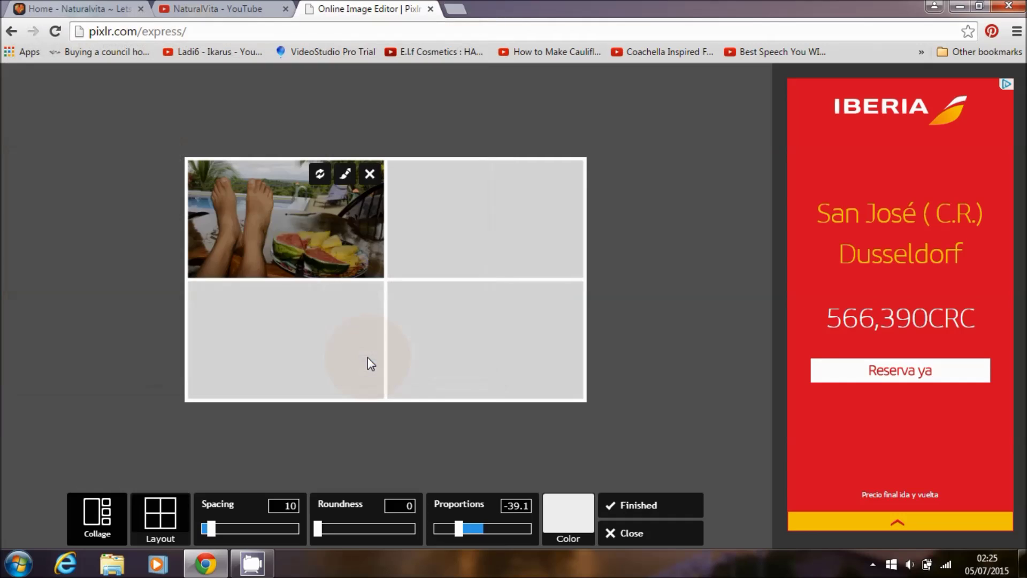
left_click_drag(294, 227, 301, 206)
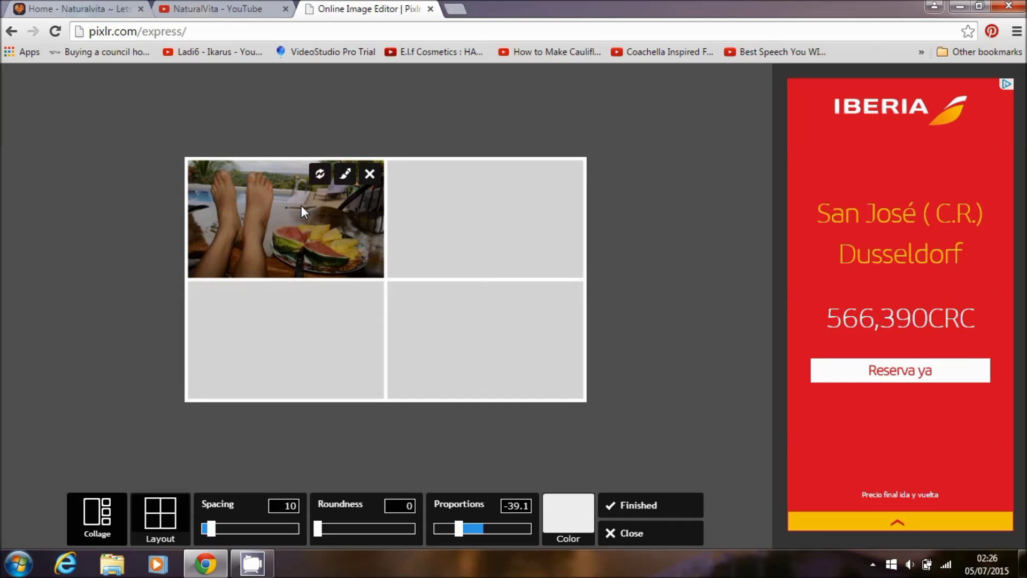
Fill the bottom-left, top-right and bottom-right cells with the drink, yoga and monkey photos.
mouse_move(275, 317)
left_click(296, 341)
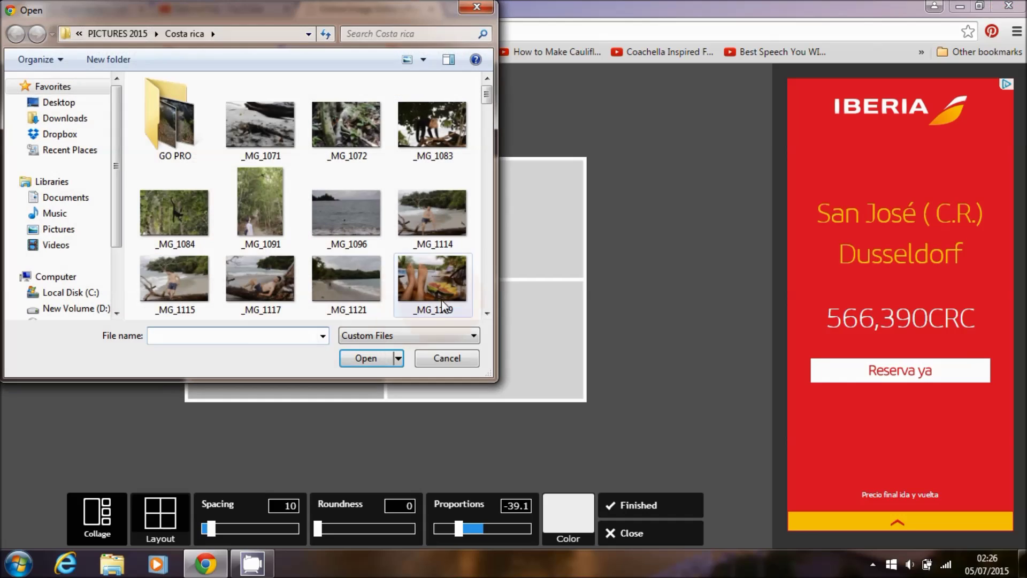
scroll(489, 110, "down", 2)
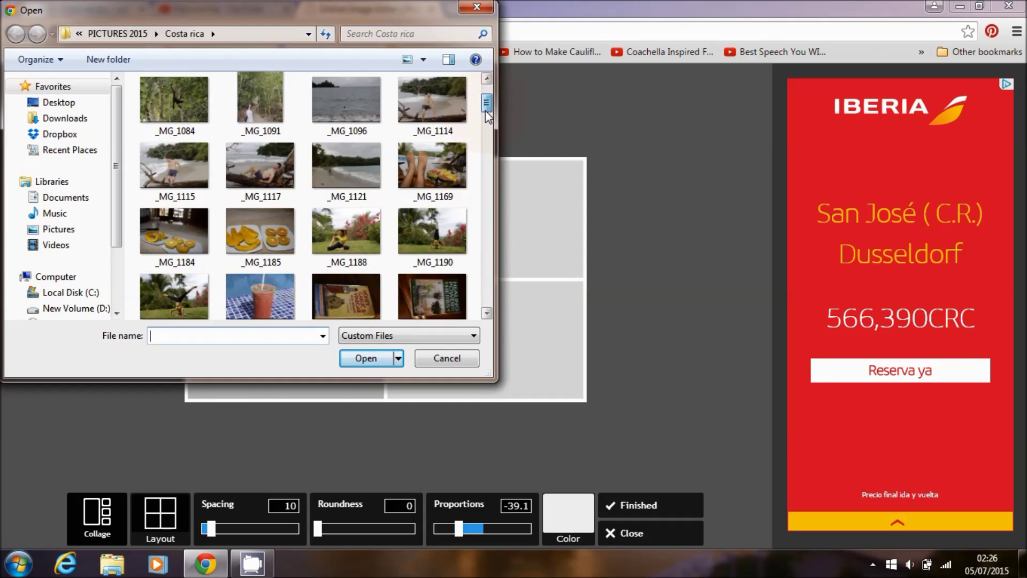
left_click(274, 290)
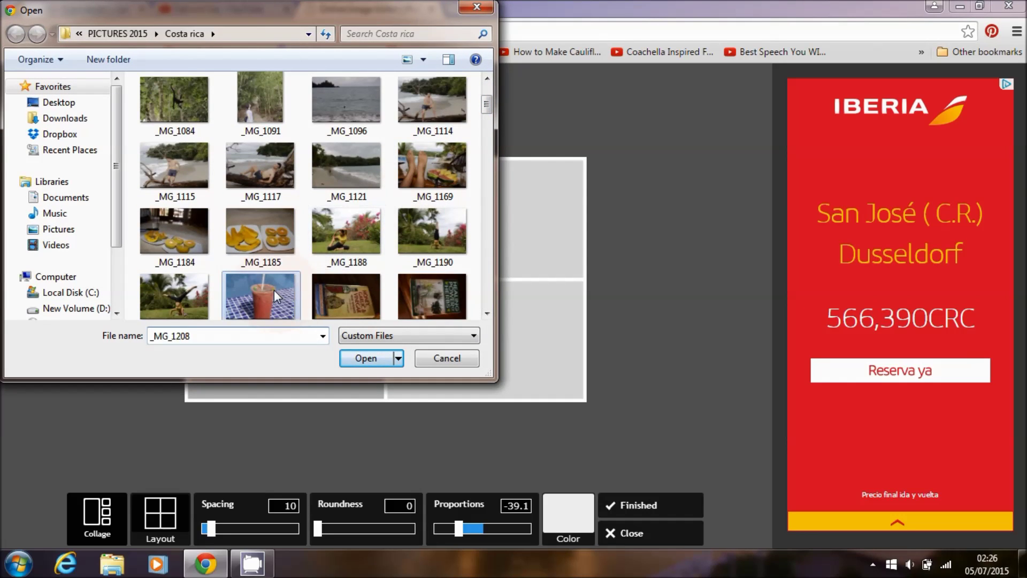
left_click(375, 359)
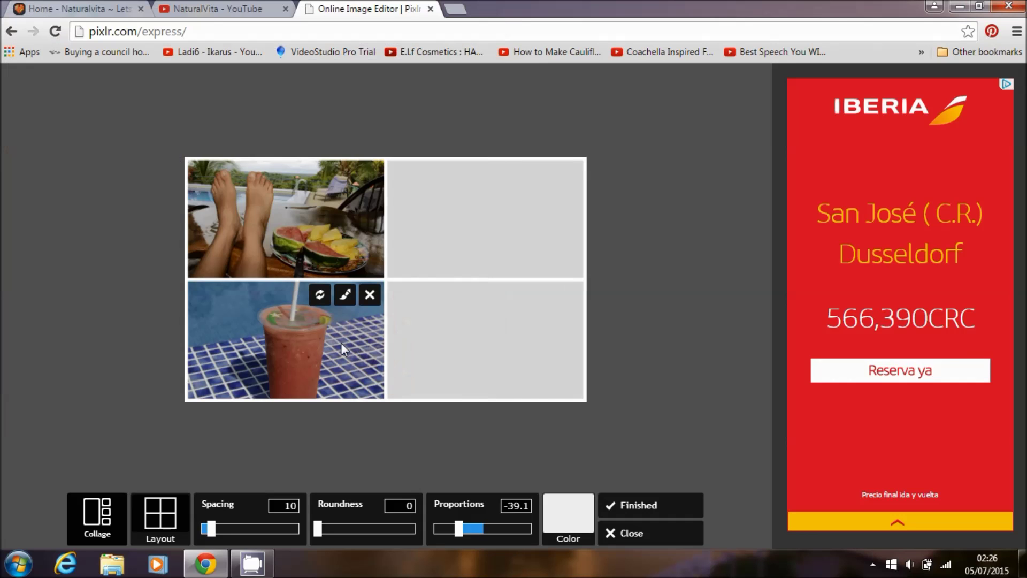
left_click(486, 219)
double_click(437, 88)
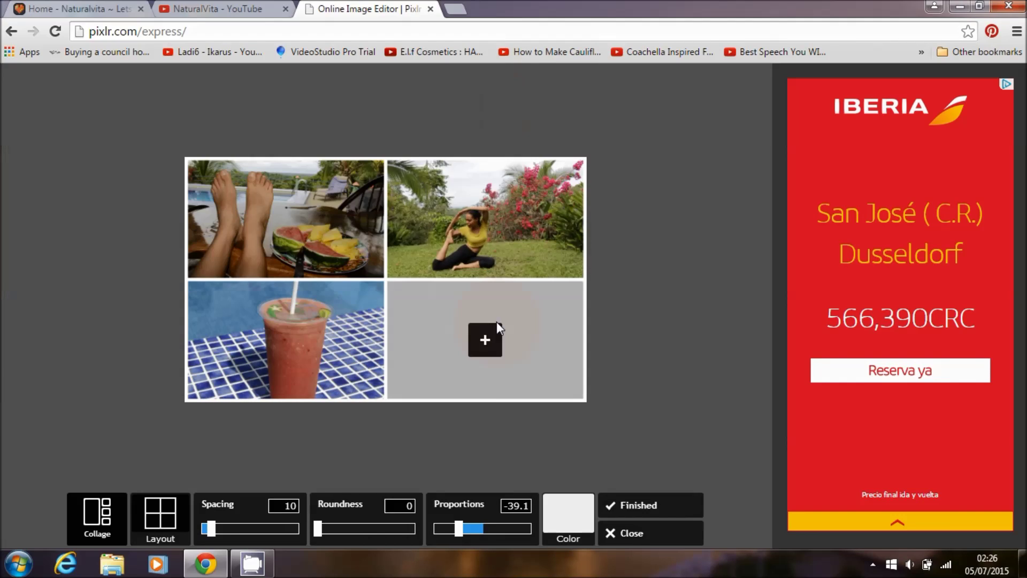
left_click(497, 323)
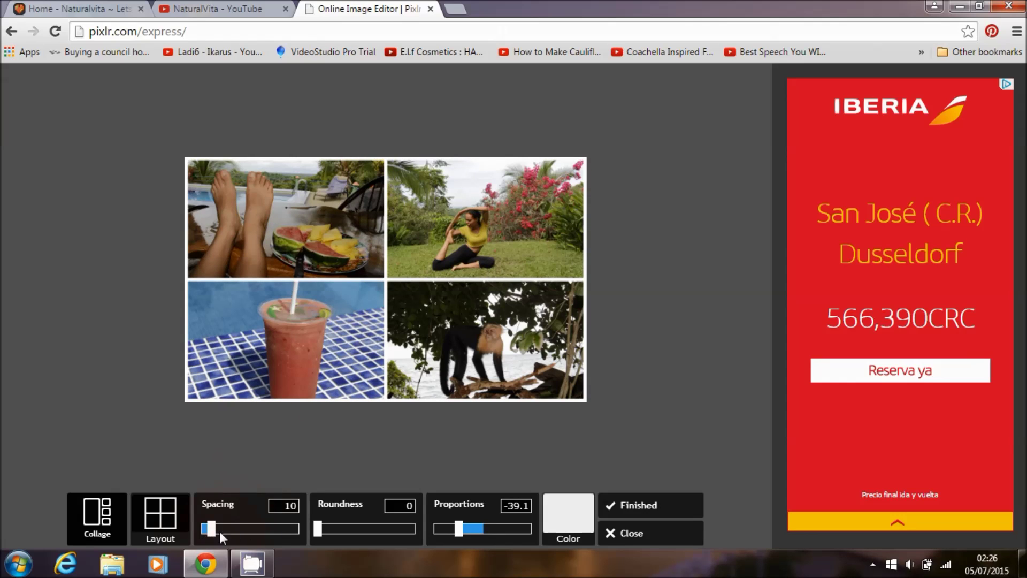
Set collage spacing to 2 with roundness back at 0, then open the border colour picker.
left_click_drag(215, 534, 209, 538)
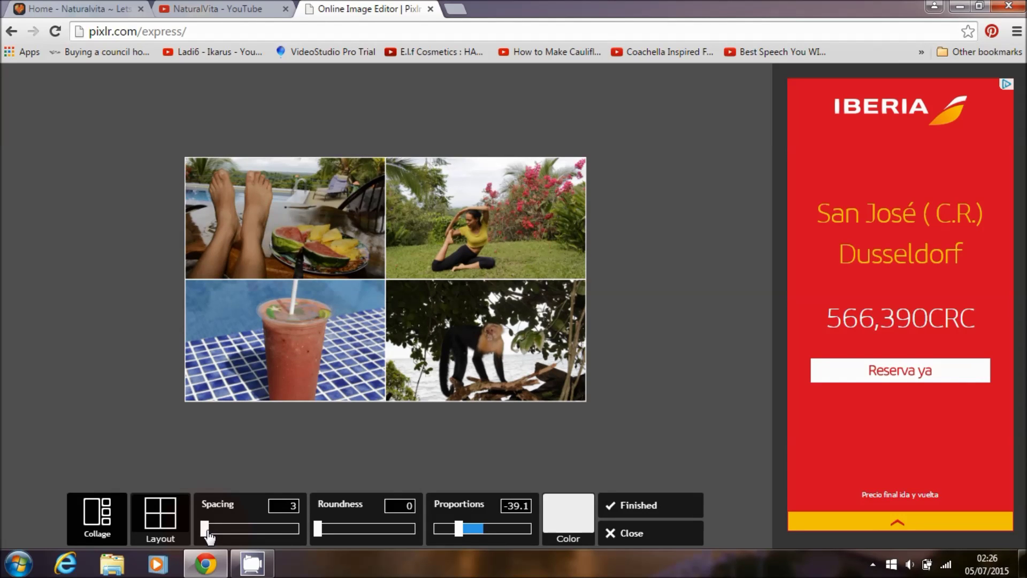
left_click_drag(209, 538, 208, 537)
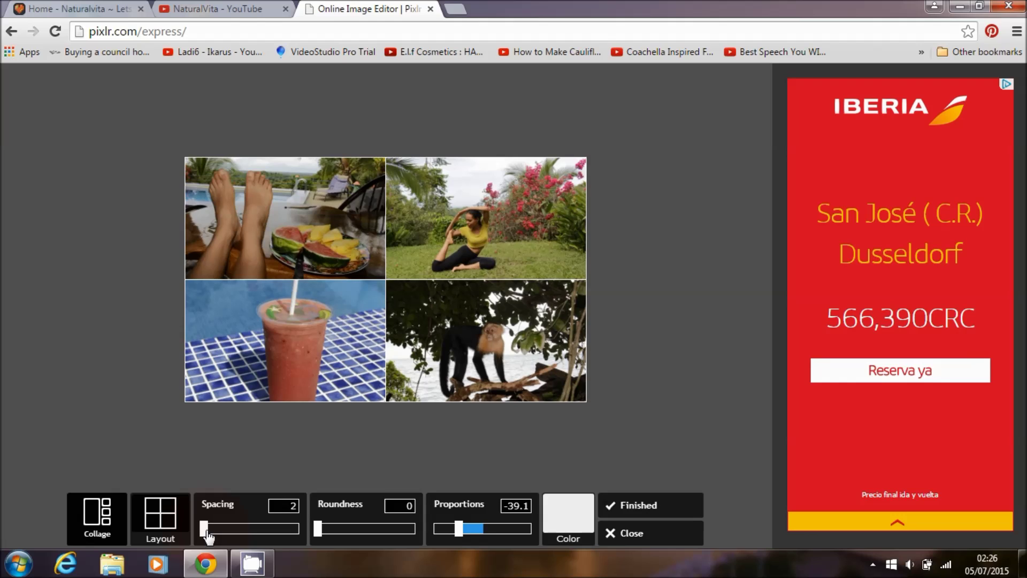
left_click_drag(319, 529, 349, 535)
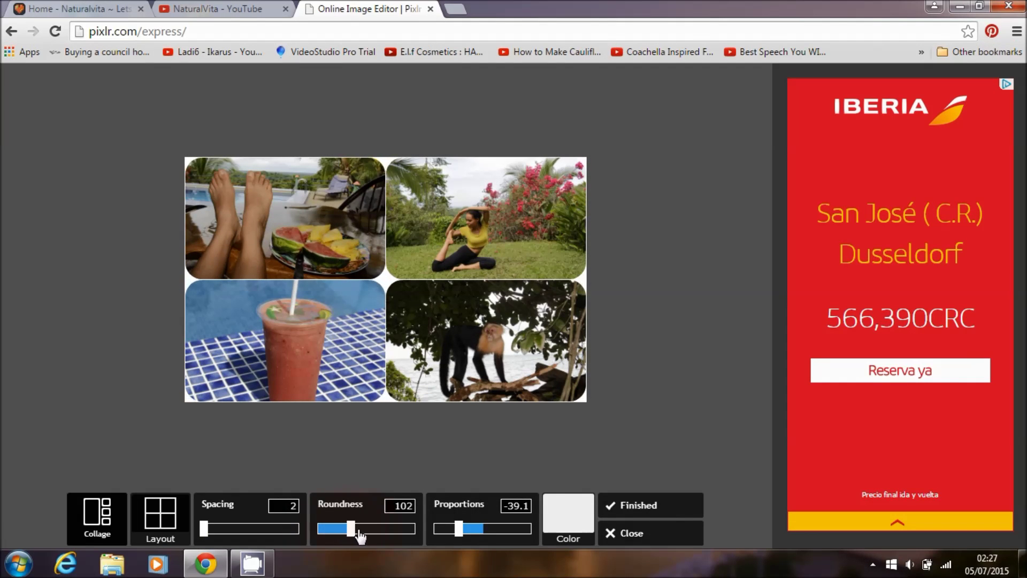
left_click_drag(360, 535, 319, 535)
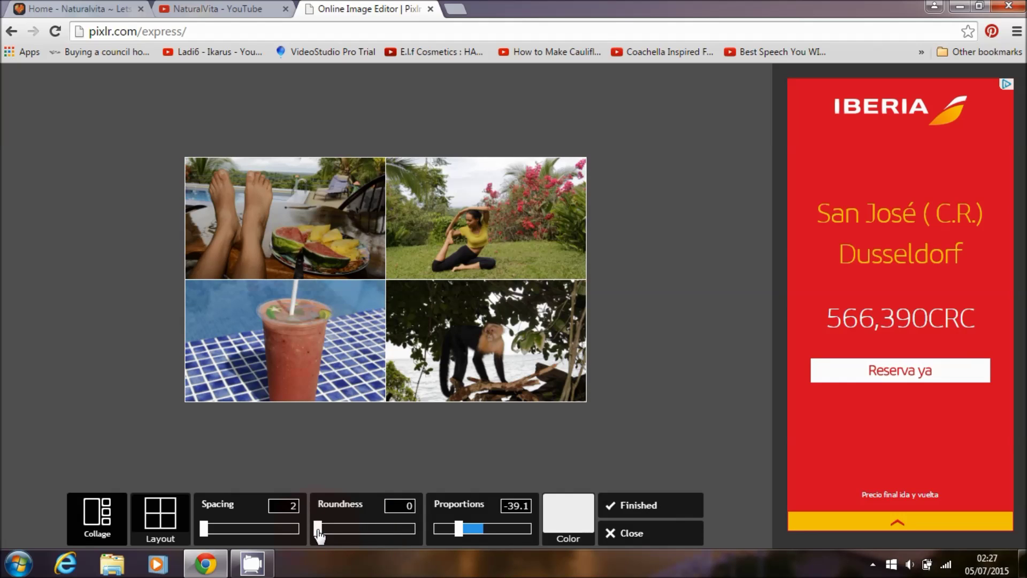
left_click(577, 522)
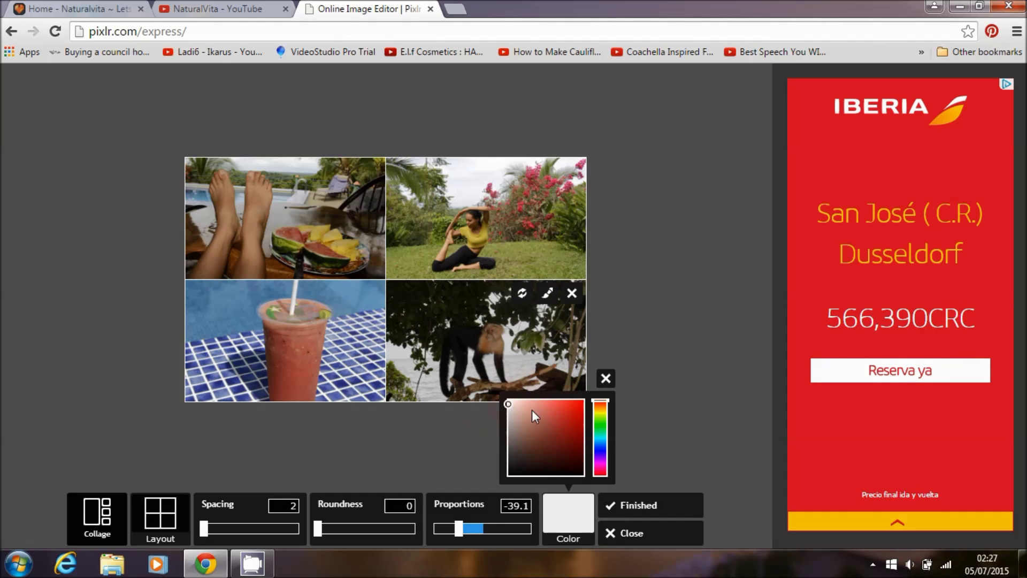
Set the collage border colour to yellow and finalize the collage into the main editor.
left_click_drag(509, 403, 553, 410)
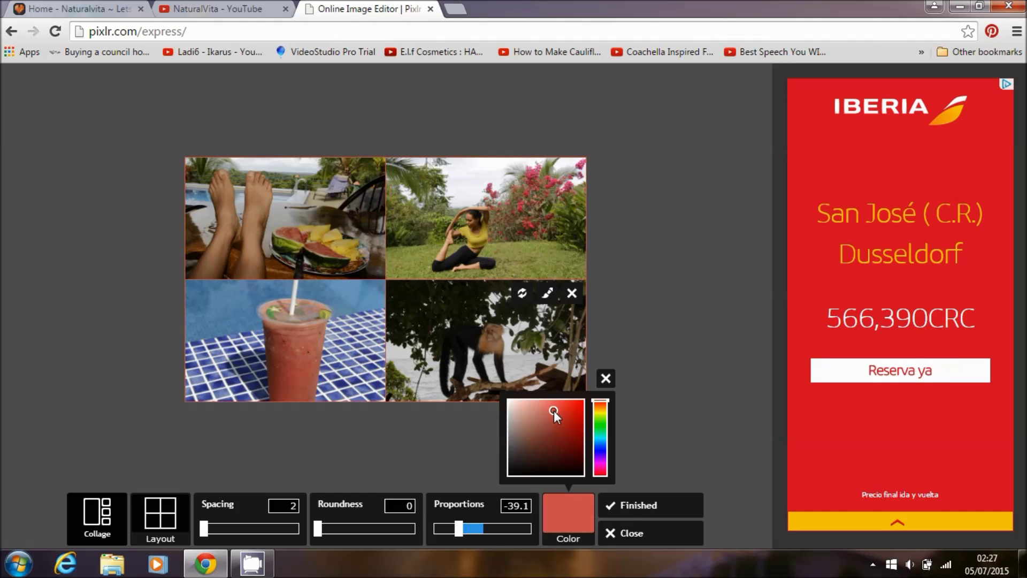
left_click_drag(602, 402, 602, 413)
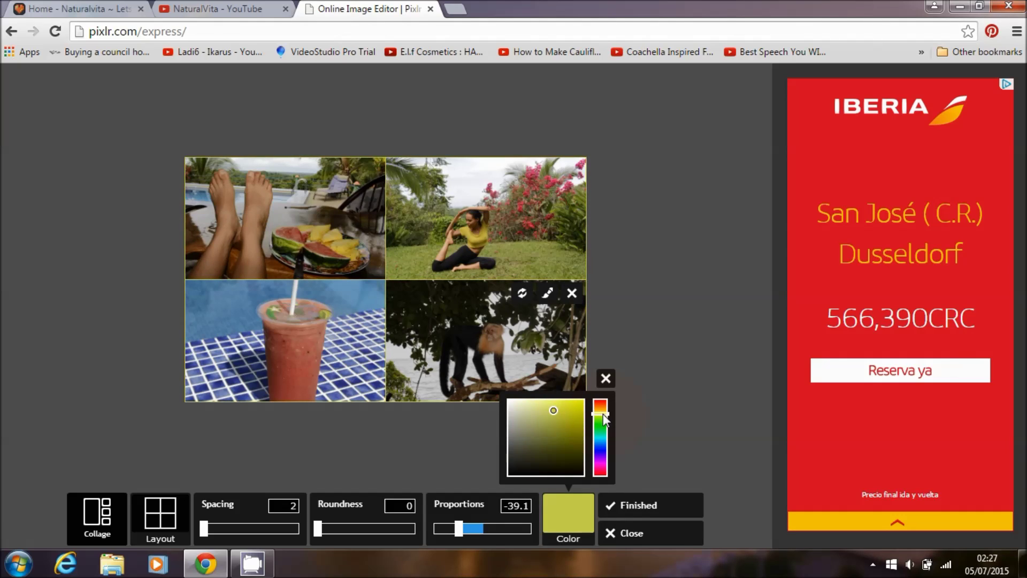
left_click(644, 508)
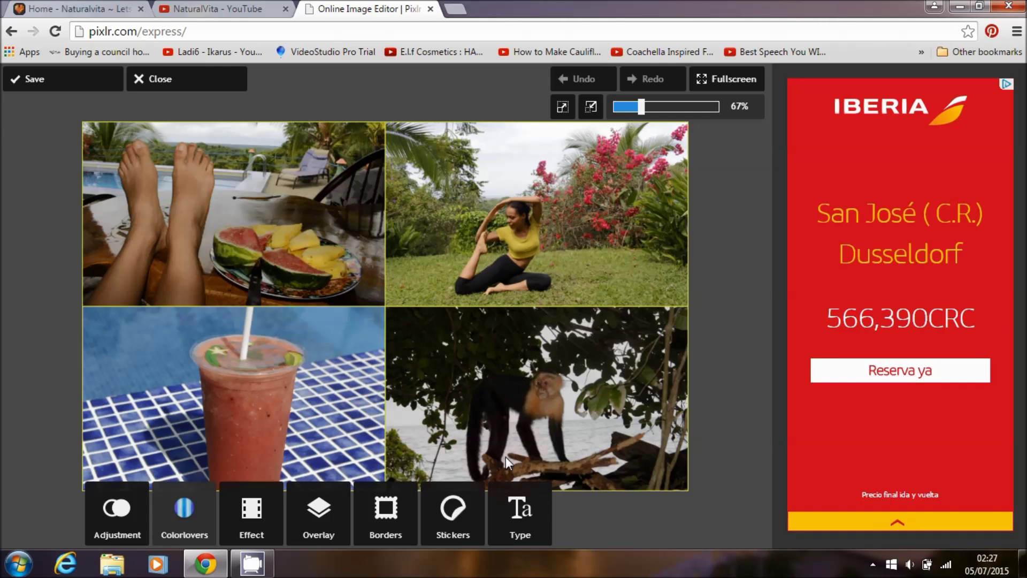
left_click(530, 533)
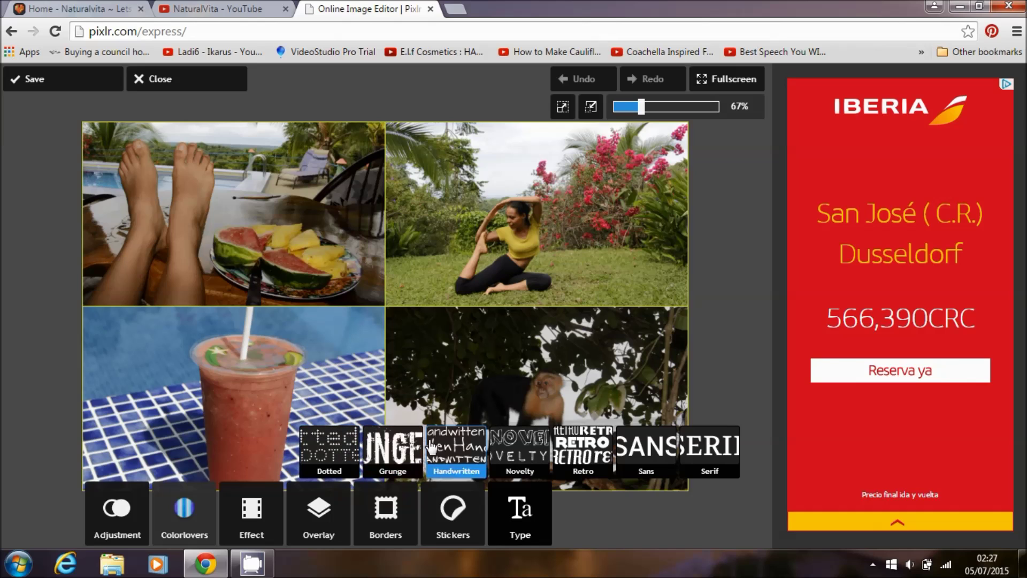
left_click(393, 449)
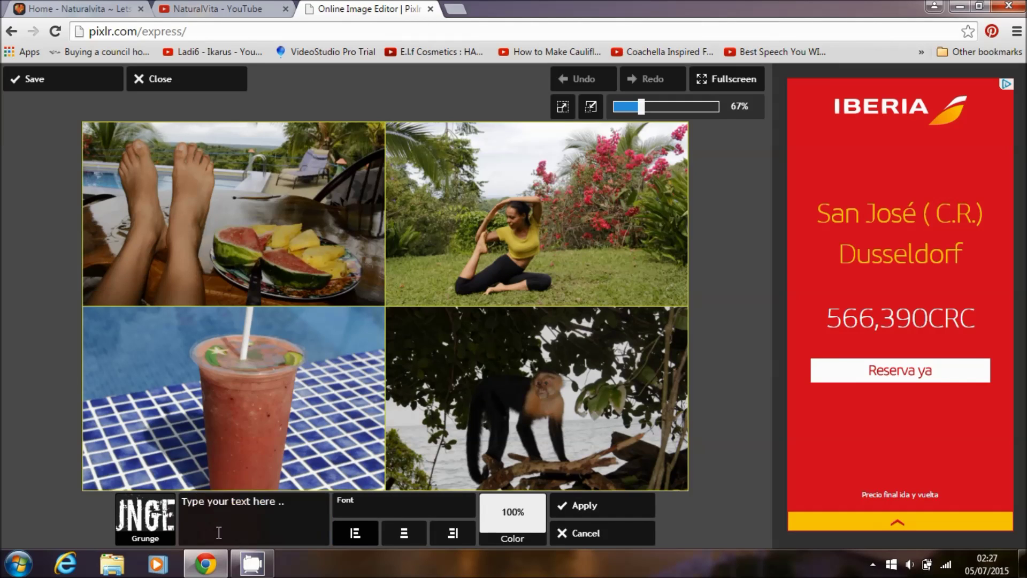
left_click(219, 533)
type("oh;lhuig")
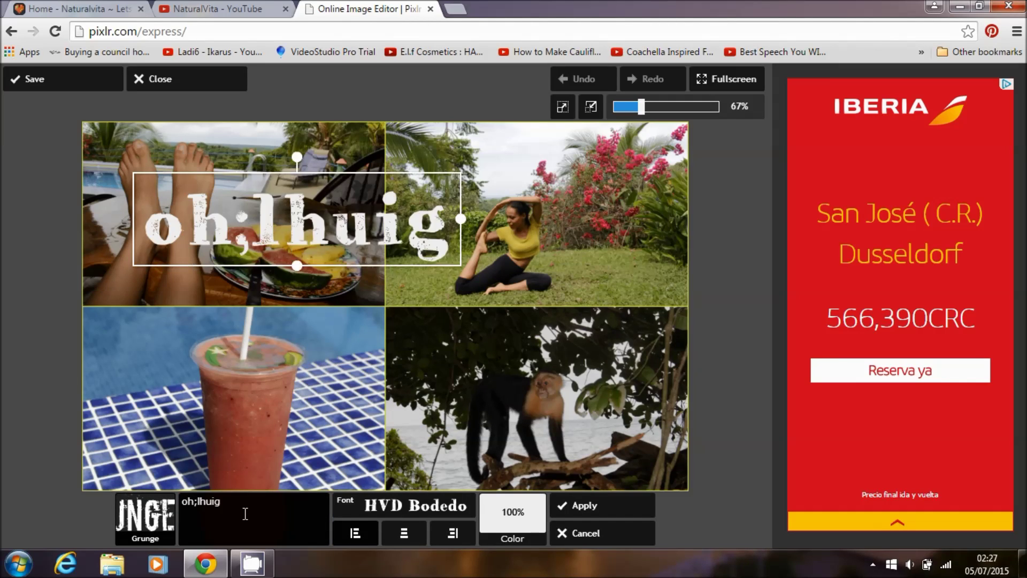
type("yfhb")
key("BackSpace")
key("BackSpace")
key("BackSpace")
key("BackSpace")
key("BackSpace")
key("BackSpace")
key("BackSpace")
key("BackSpace")
key("BackSpace")
key("BackSpace")
key("BackSpace")
key("BackSpace")
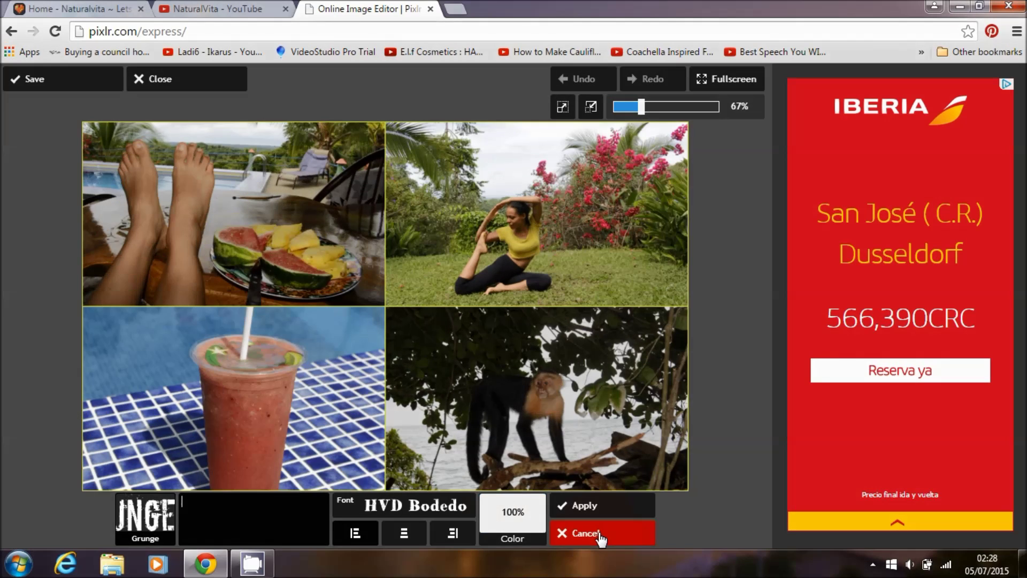
left_click(589, 534)
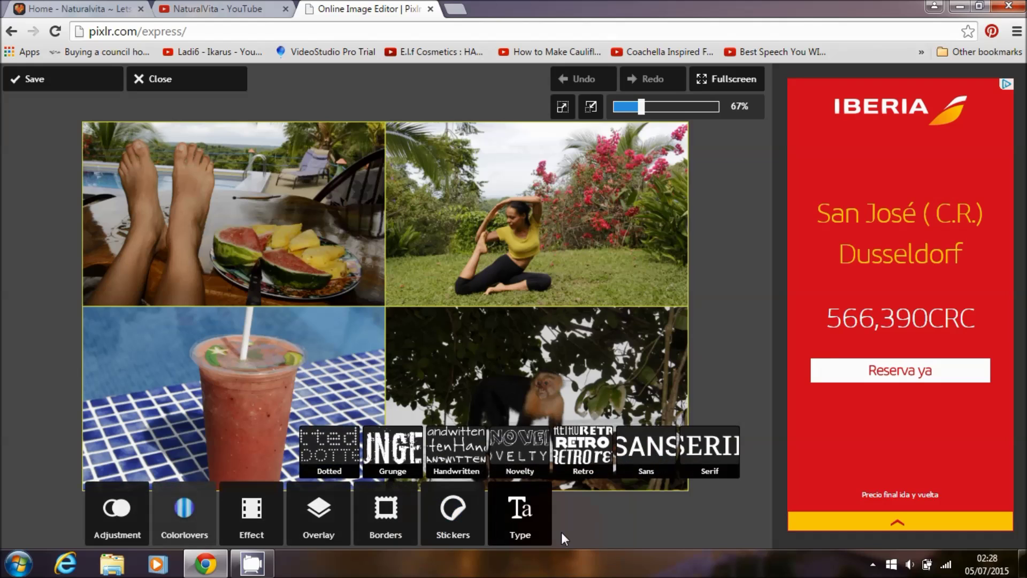
Save the collage as collage.jpg at quality 100, replacing the existing file.
left_click(64, 85)
left_click_drag(456, 287, 505, 298)
left_click(354, 326)
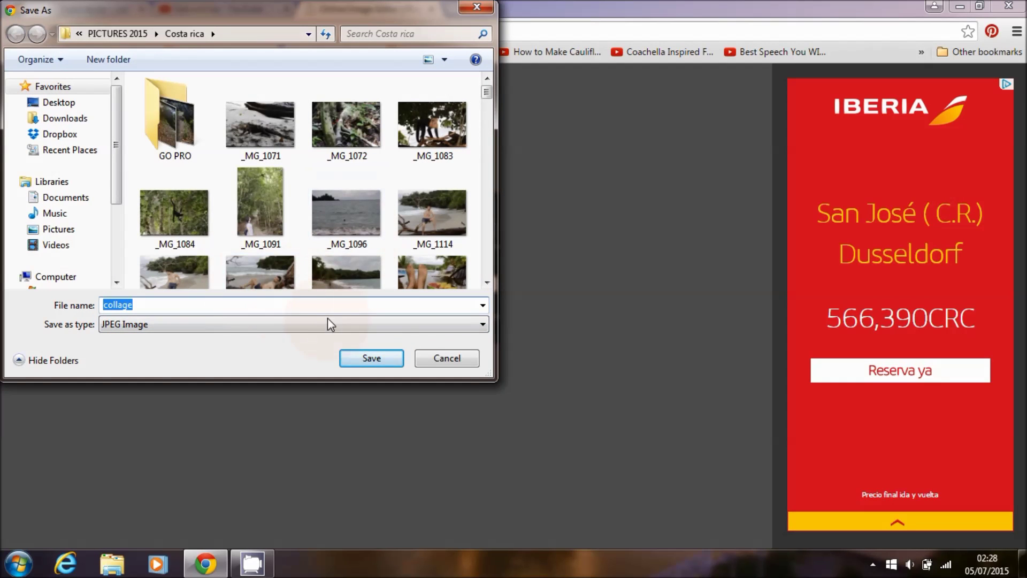
left_click(358, 362)
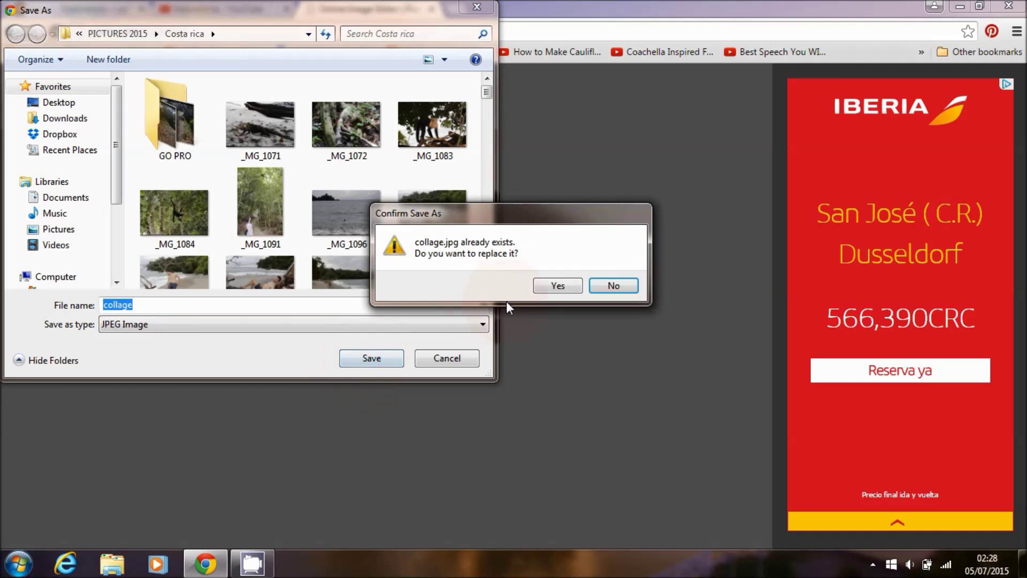
left_click(556, 286)
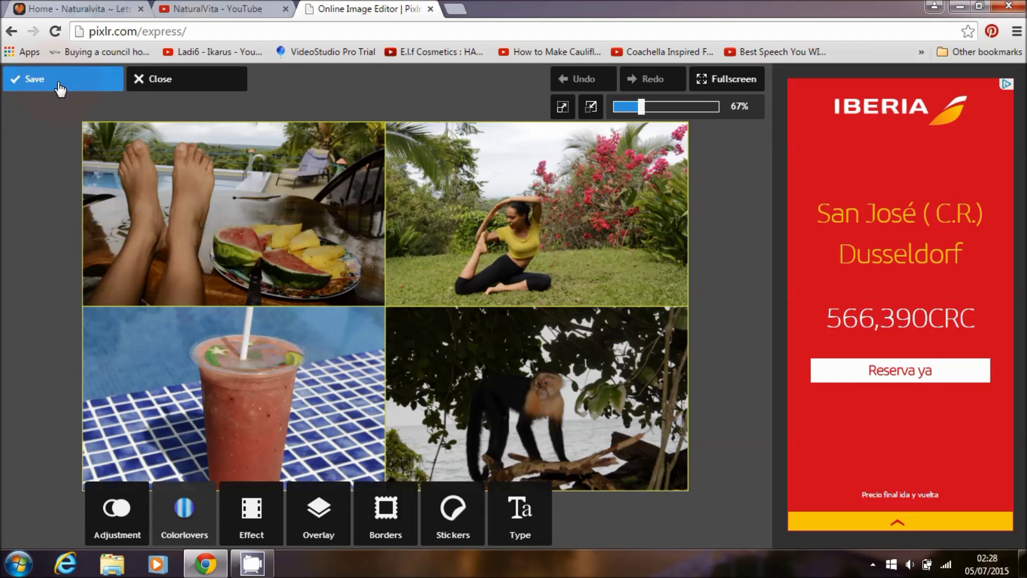
left_click(55, 85)
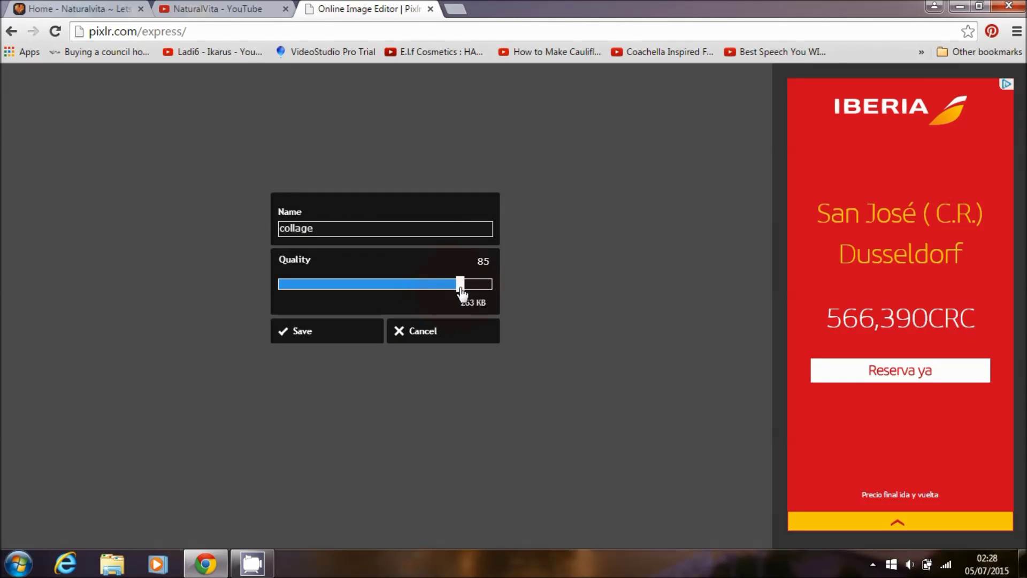
left_click_drag(461, 284, 493, 284)
left_click(441, 331)
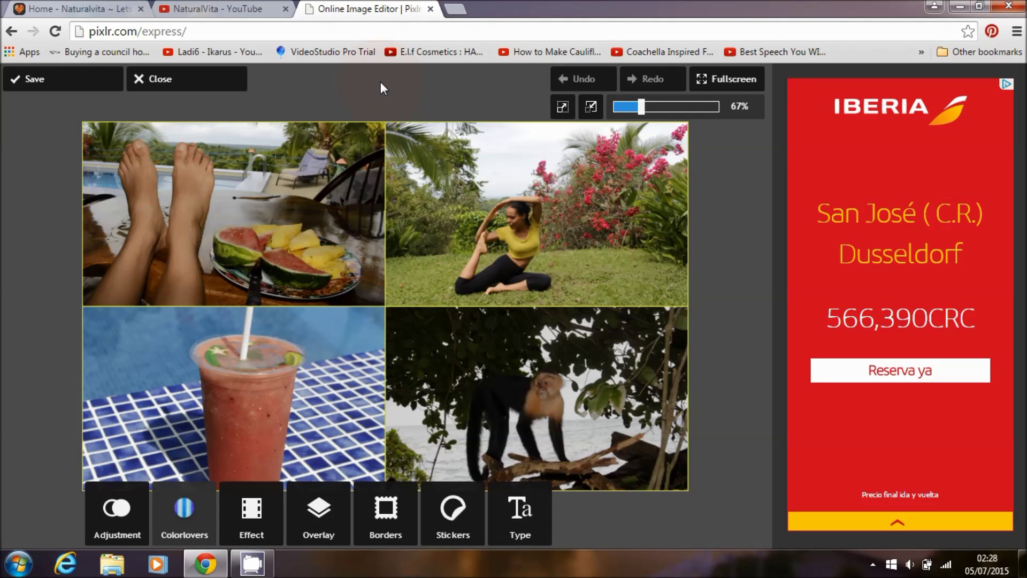
Go back to pixlr.com, launch Pixlr Editor, and choose to create a new image.
left_click(278, 32)
left_click(277, 29)
key("BackSpace")
key("BackSpace")
key("BackSpace")
key("BackSpace")
key("BackSpace")
key("BackSpace")
key("BackSpace")
key("BackSpace")
key("BackSpace")
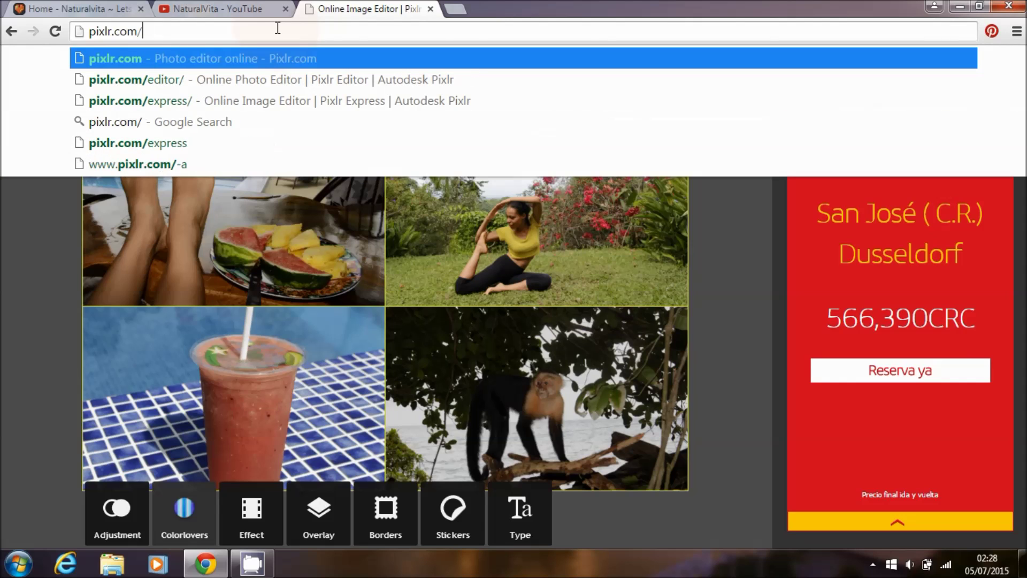
key("Return")
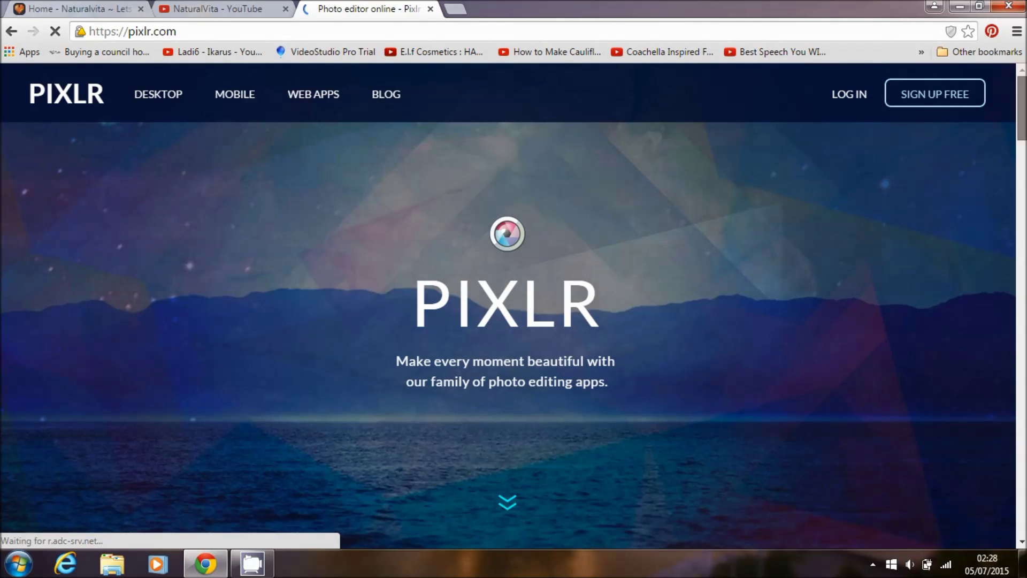
scroll(949, 149, "down", 1)
scroll(650, 318, "down", 3)
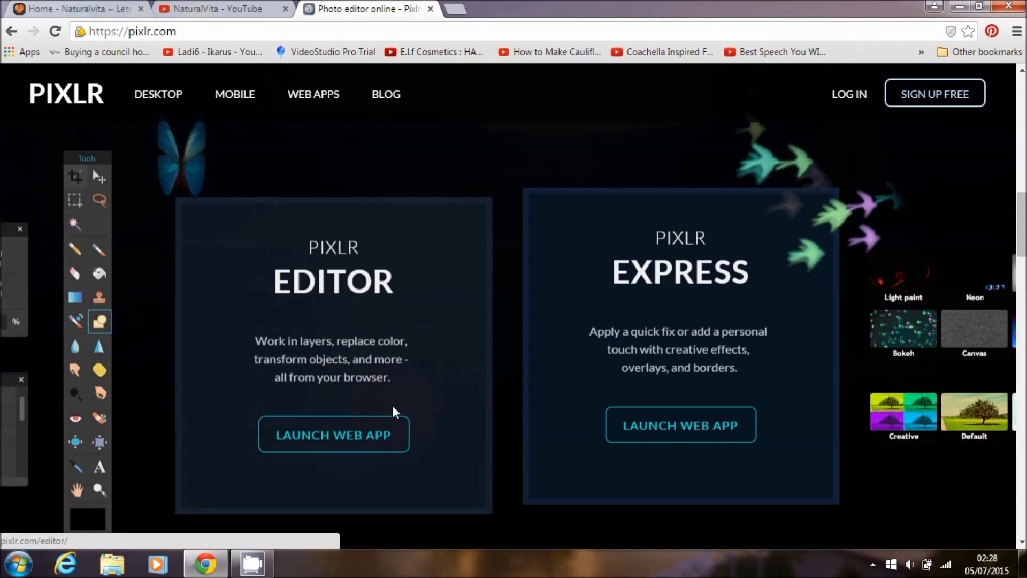
left_click(340, 448)
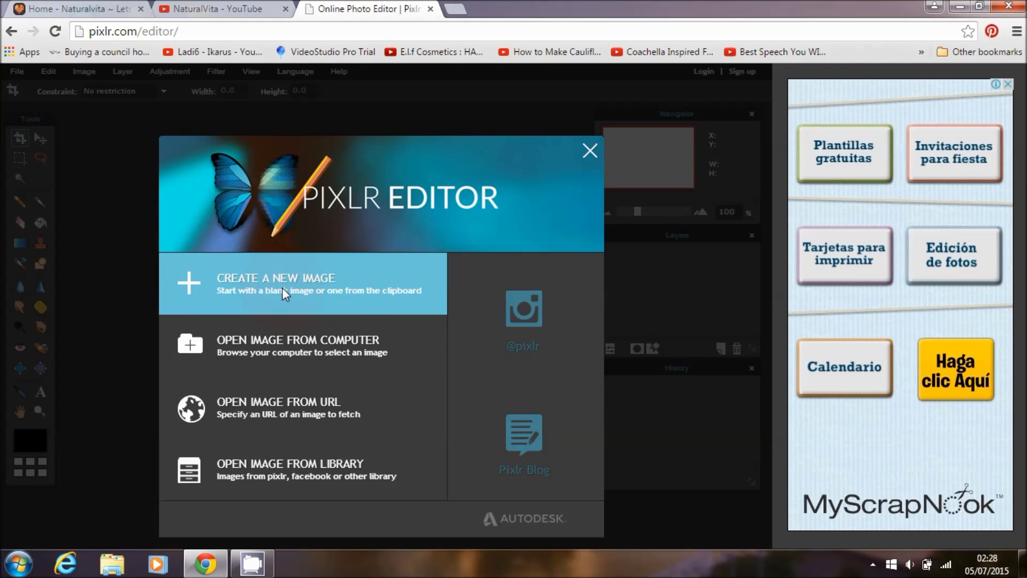
left_click(312, 285)
Create a blank 1280x720 image from the Movie 720p preset and zoom out to 50%.
left_click(454, 286)
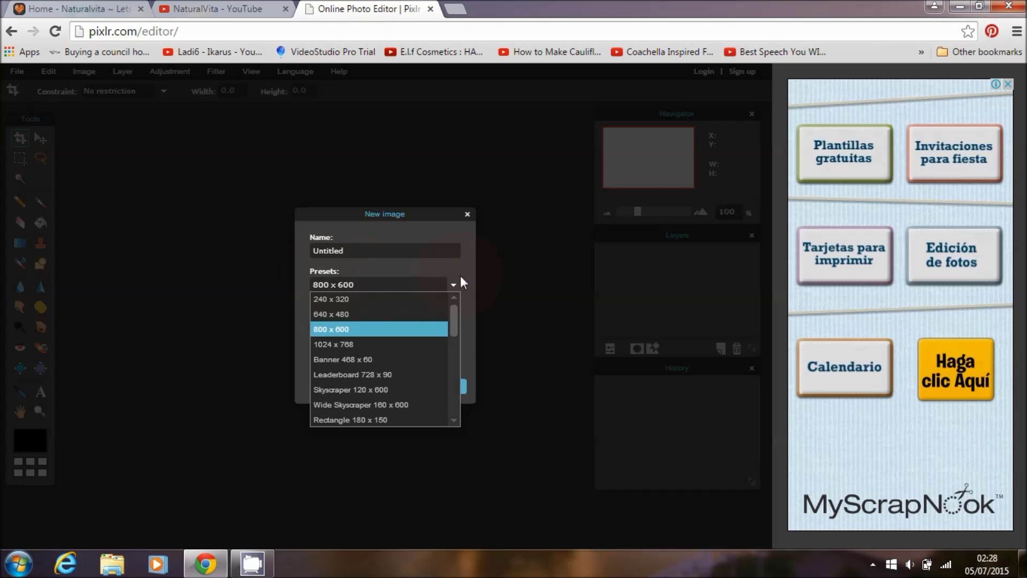
left_click_drag(456, 313, 458, 417)
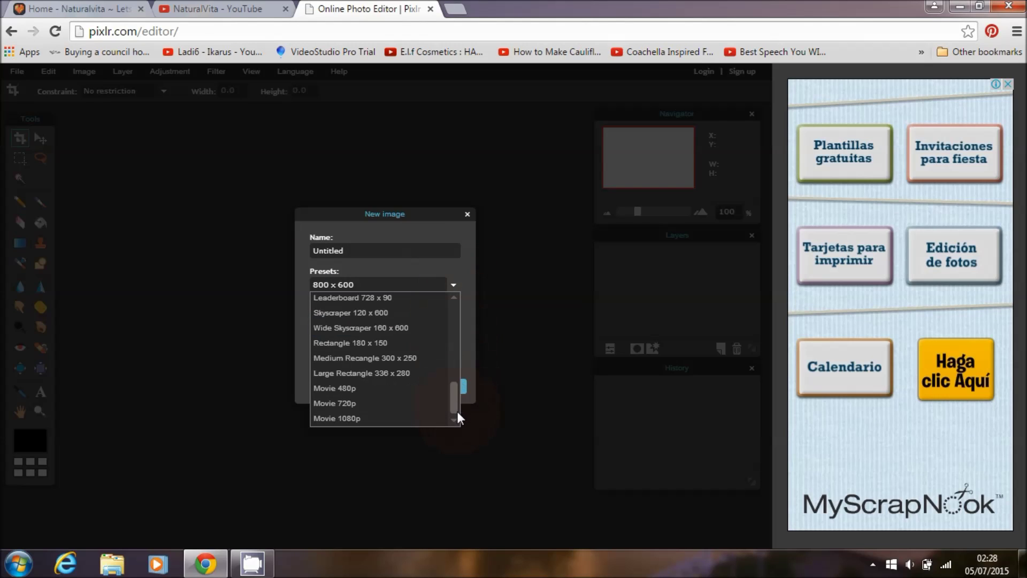
left_click(359, 404)
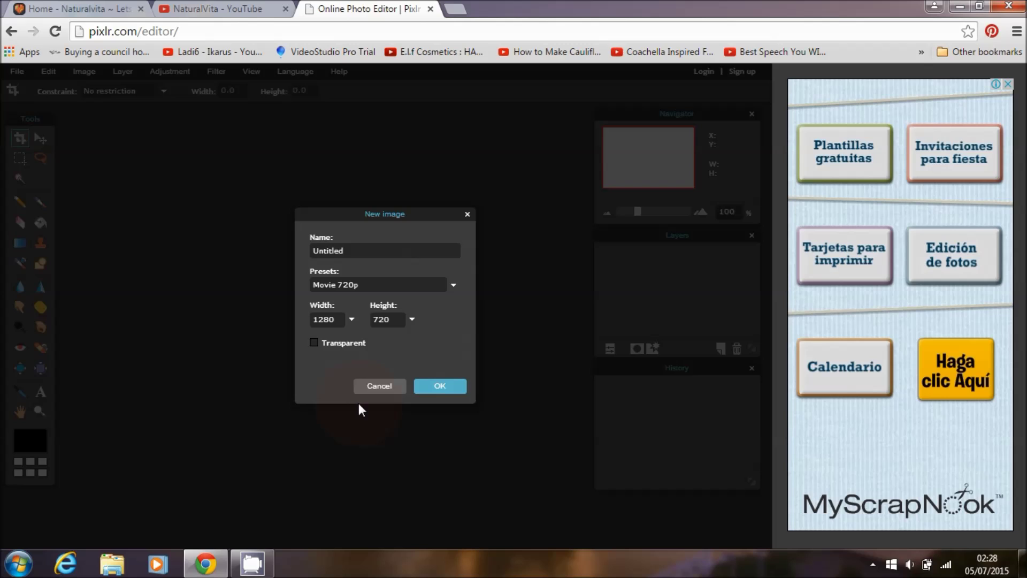
left_click(442, 389)
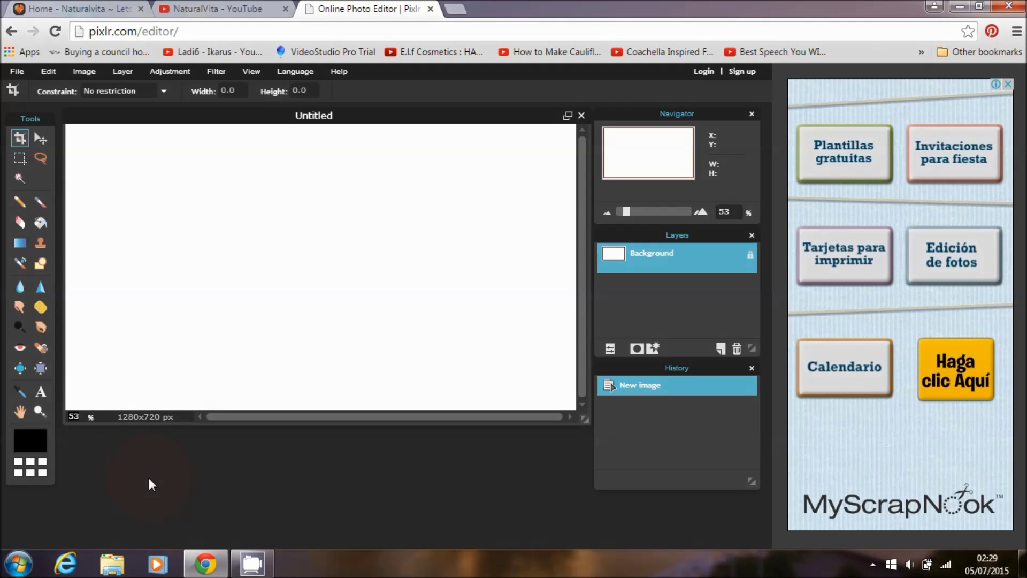
key("ctrl+minus")
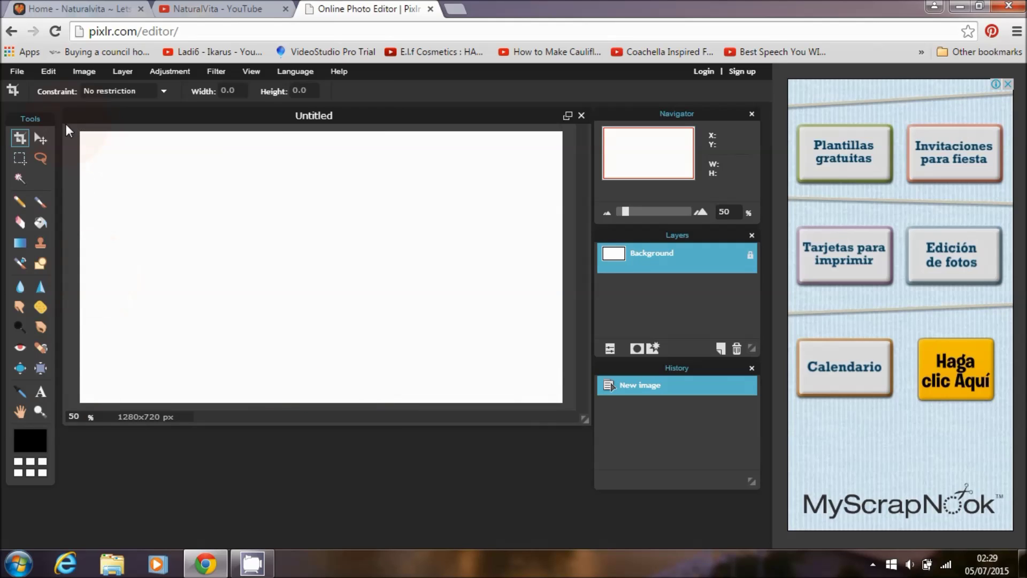
Open the saved collage image file in Pixlr Editor.
left_click(21, 71)
left_click(24, 101)
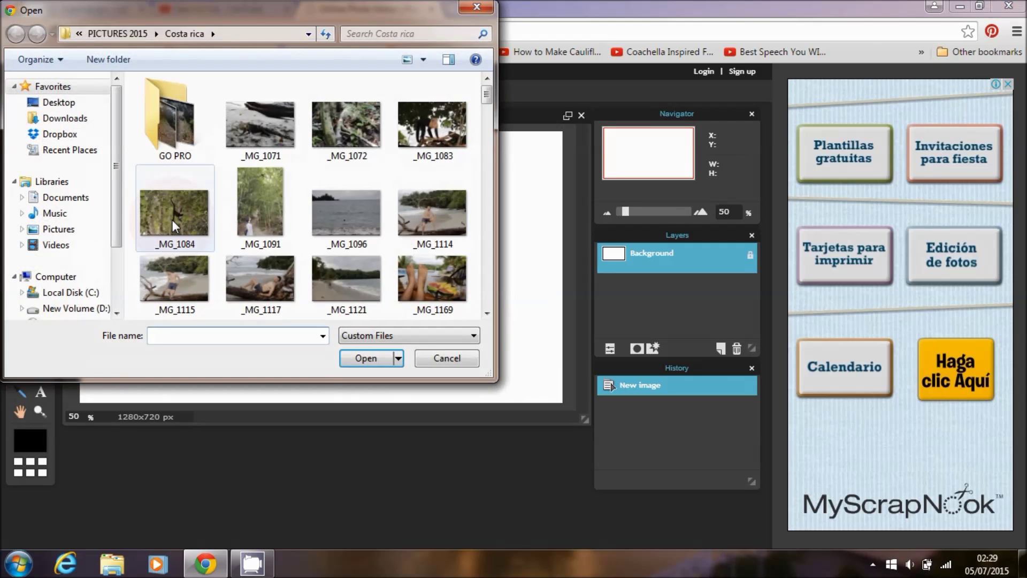
left_click_drag(487, 96, 487, 126)
double_click(362, 152)
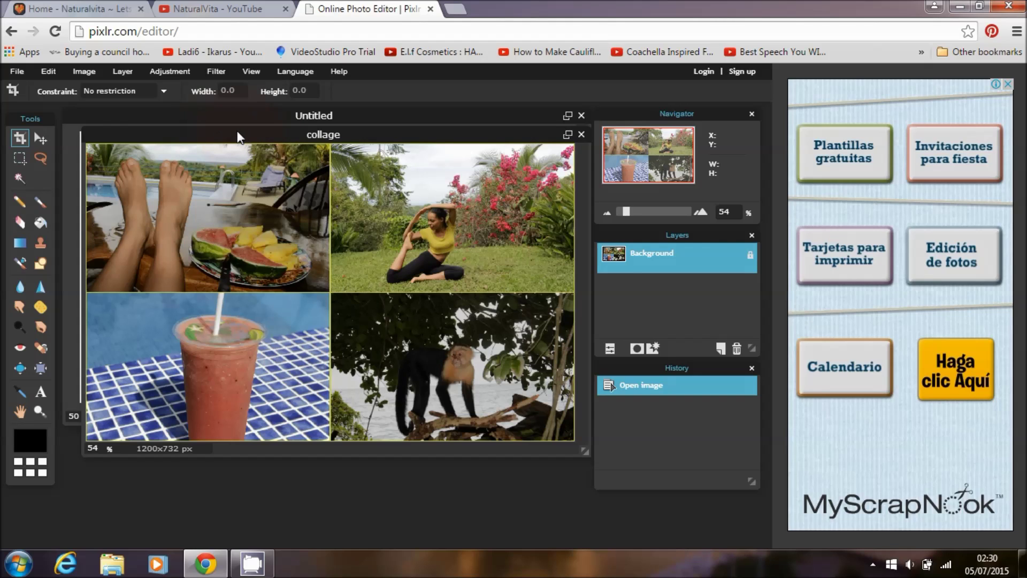
Copy the collage's Background layer onto the blank 1280x720 Untitled canvas.
left_click_drag(256, 137, 252, 365)
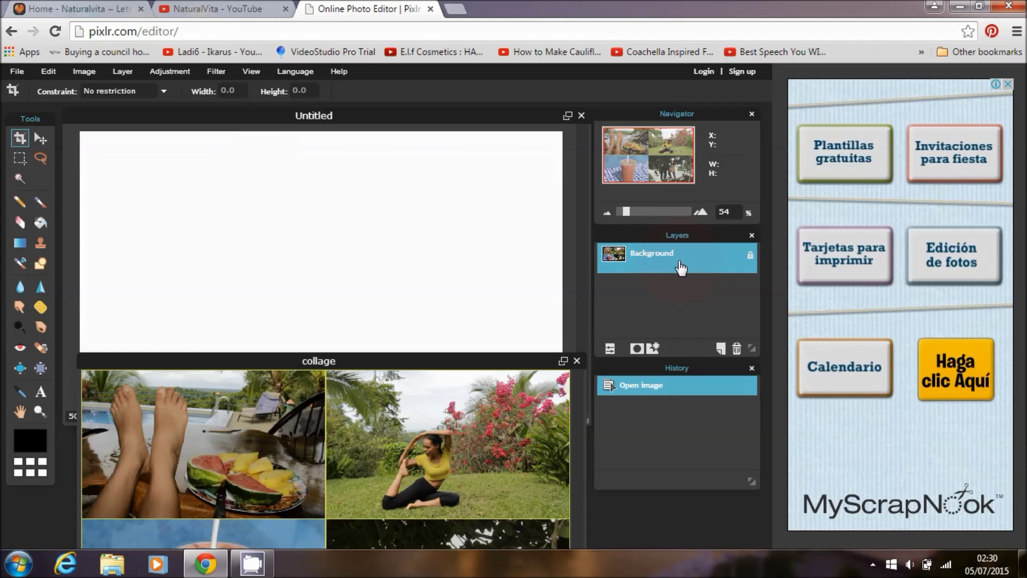
left_click_drag(681, 268, 369, 244)
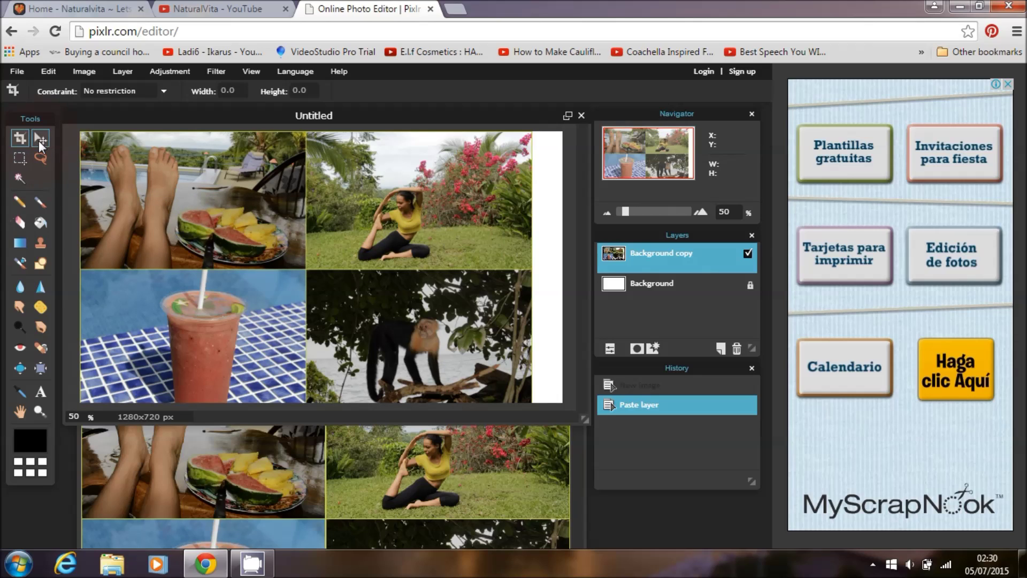
left_click(45, 145)
mouse_move(235, 232)
left_mouse_down()
mouse_move(327, 245)
mouse_move(242, 222)
mouse_move(235, 231)
left_mouse_up()
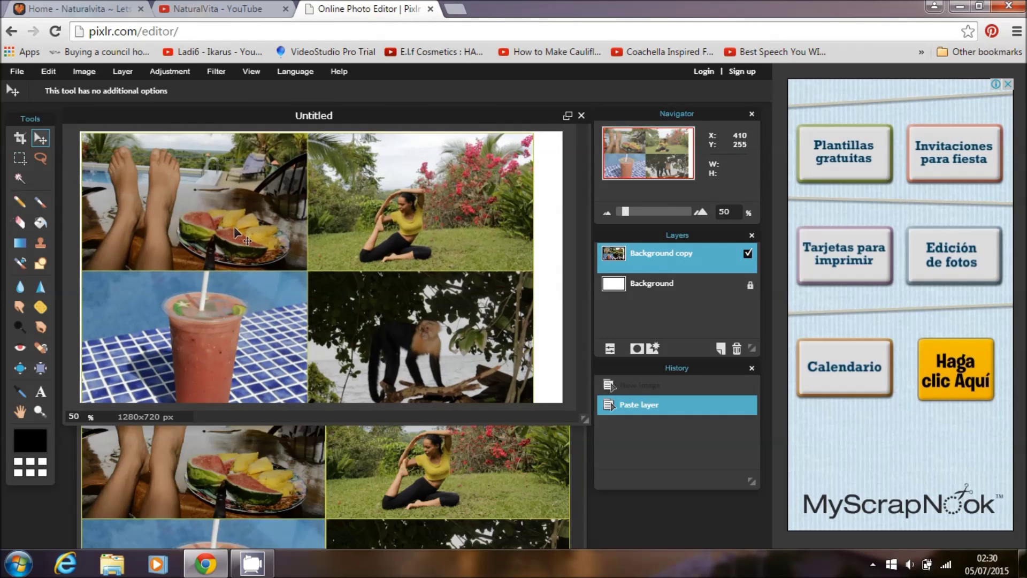
left_click(235, 228)
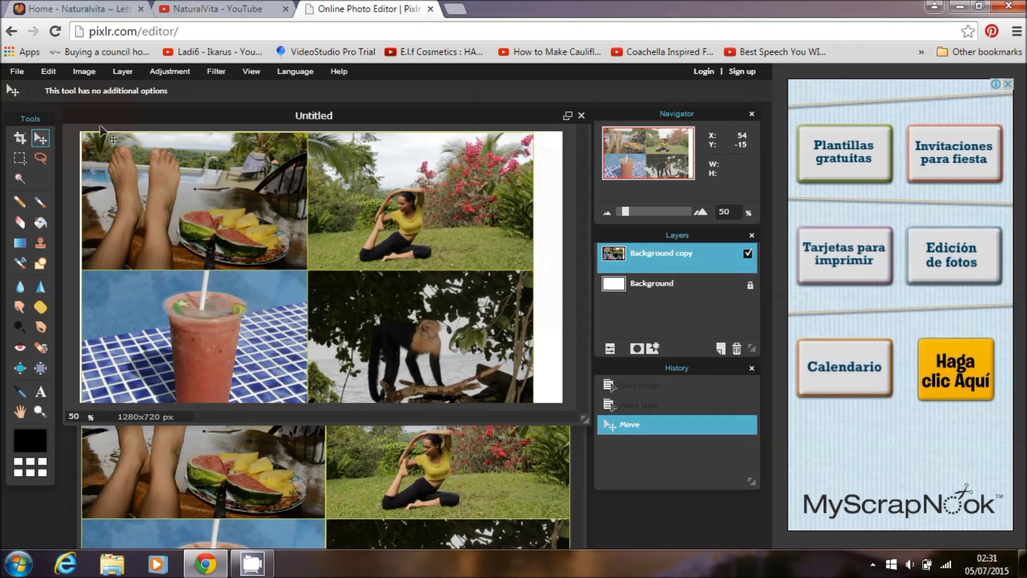
left_click(54, 73)
left_click(77, 180)
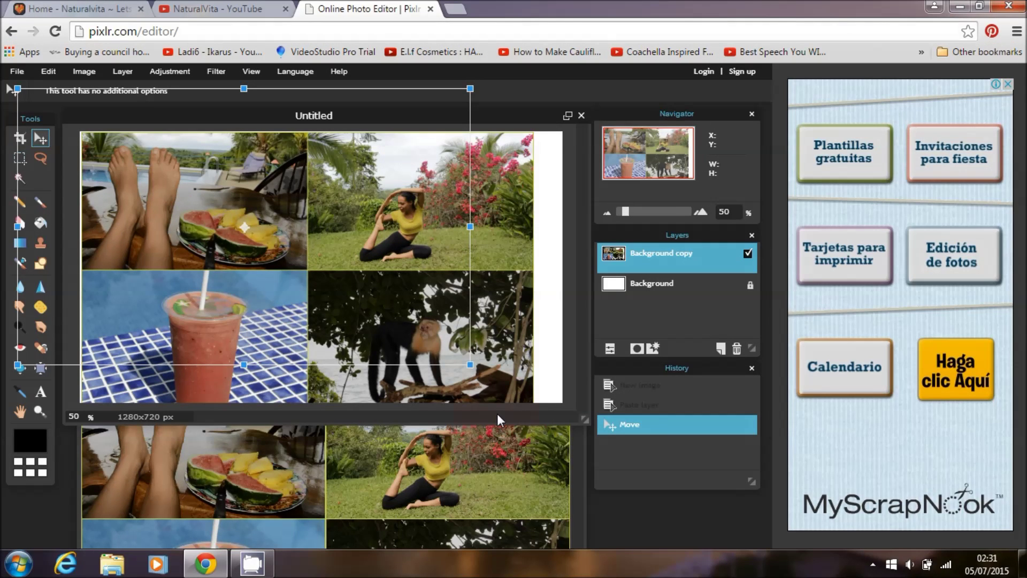
mouse_move(480, 374)
left_mouse_down()
mouse_move(452, 316)
mouse_move(494, 379)
left_mouse_up()
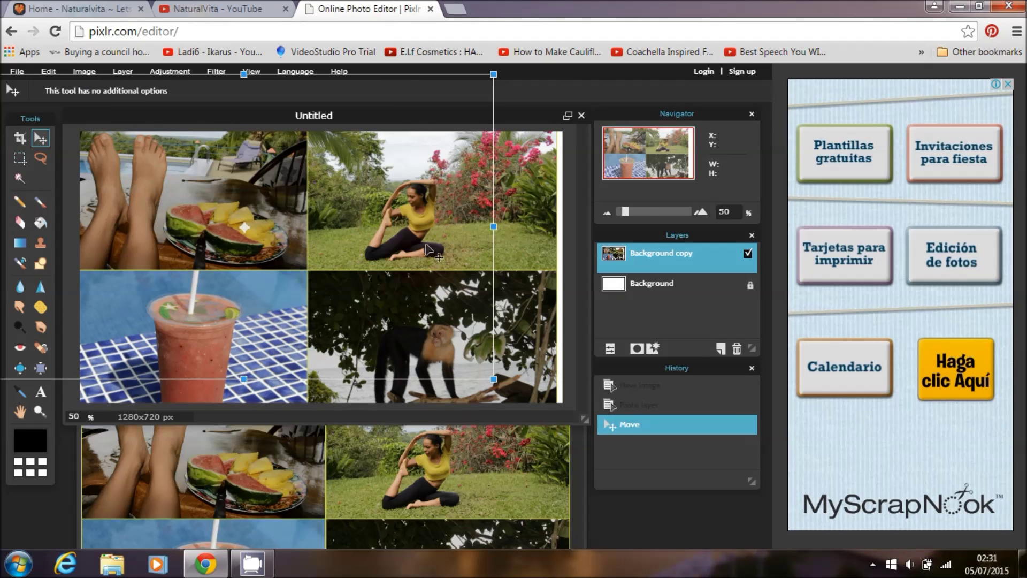
left_click(501, 251)
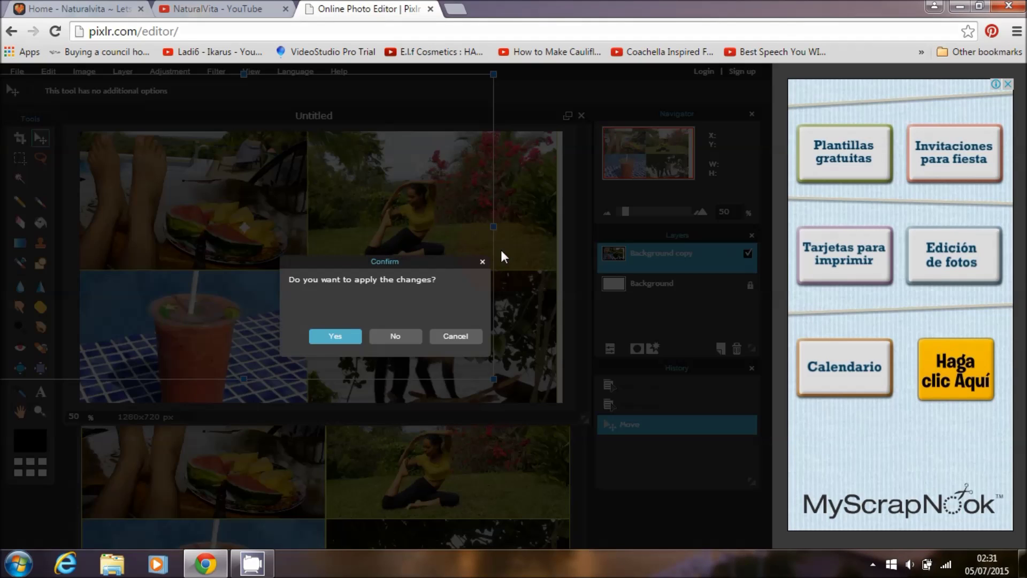
left_click(399, 340)
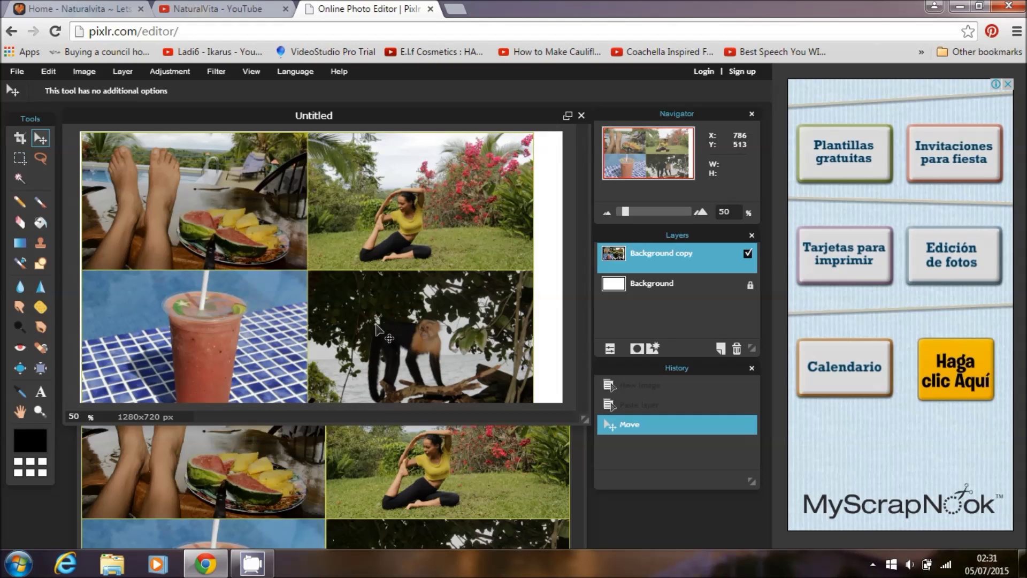
Free-transform the collage layer, enlarging and shifting it right to fill the 1280x720 canvas.
left_click(50, 70)
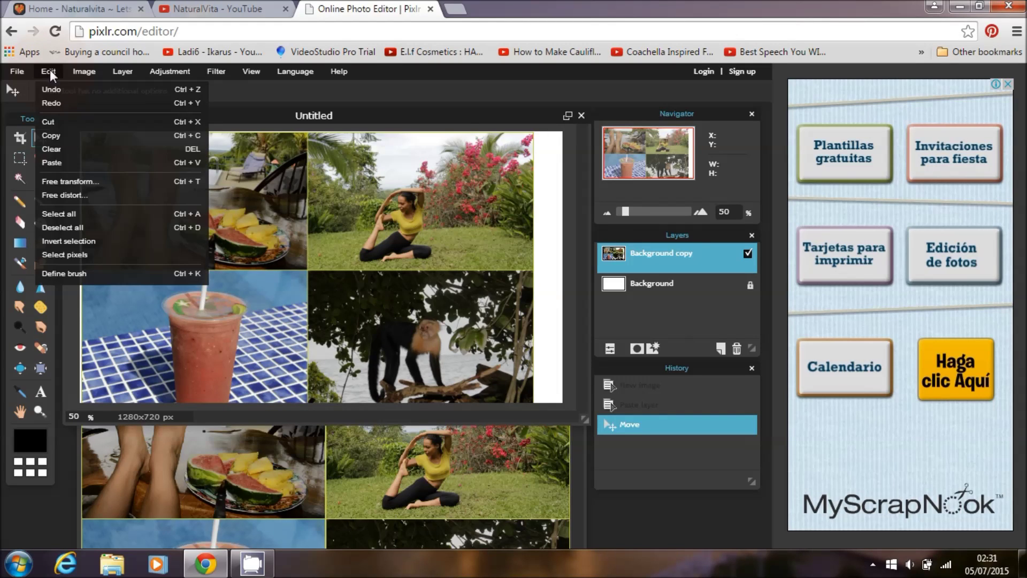
left_click(54, 184)
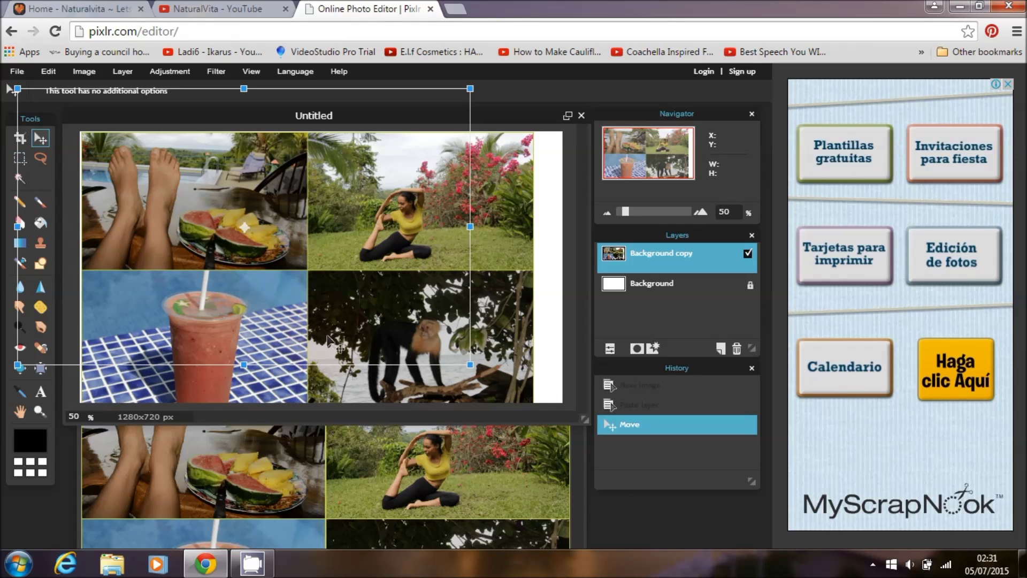
left_click_drag(470, 365, 481, 370)
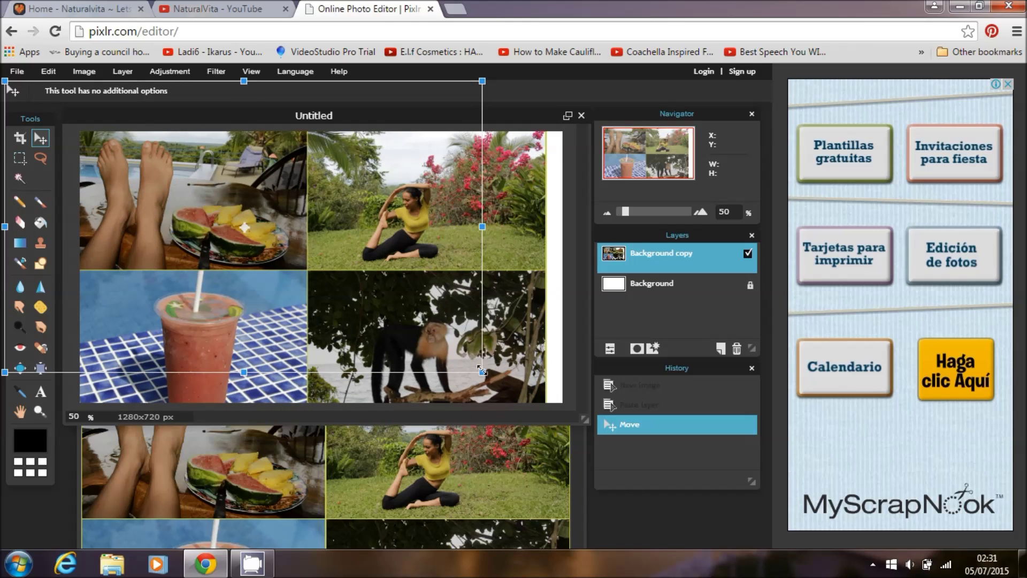
left_click_drag(428, 274, 436, 274)
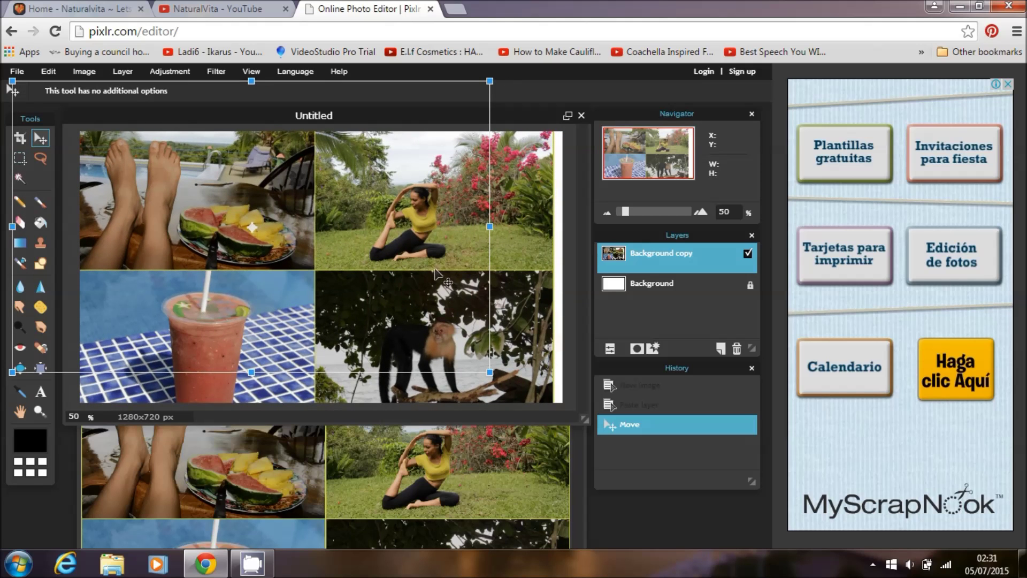
left_click_drag(505, 374, 514, 379)
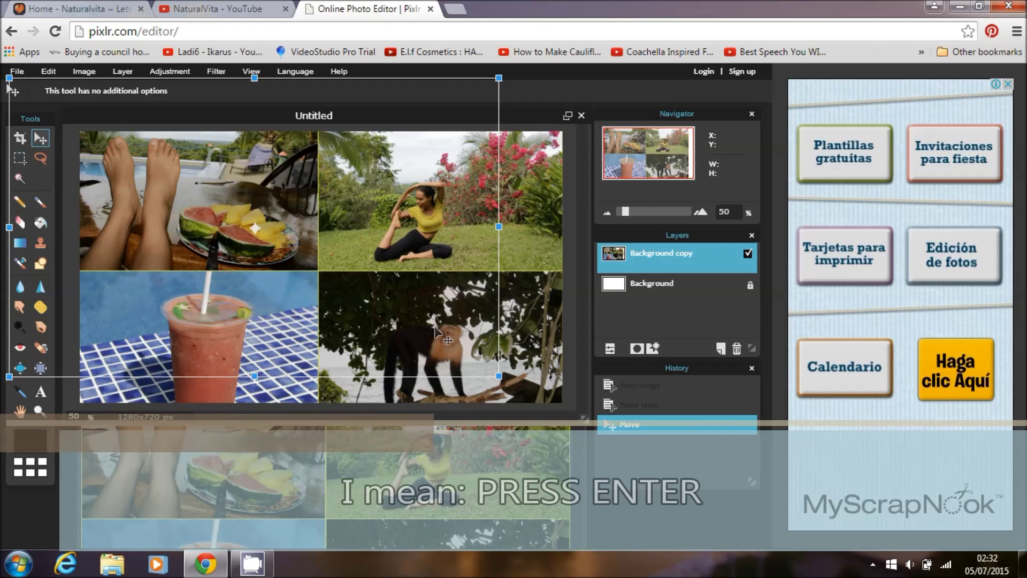
key("Return")
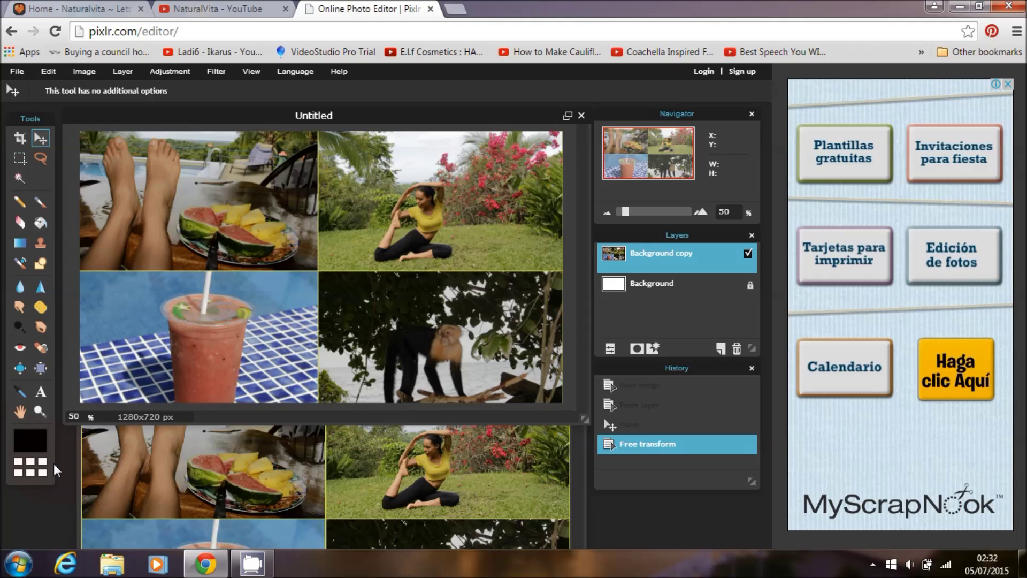
Add the text 'Create a collage YouTube Thumbnail' on the collage in Aharoni font, size 83.
left_click(38, 396)
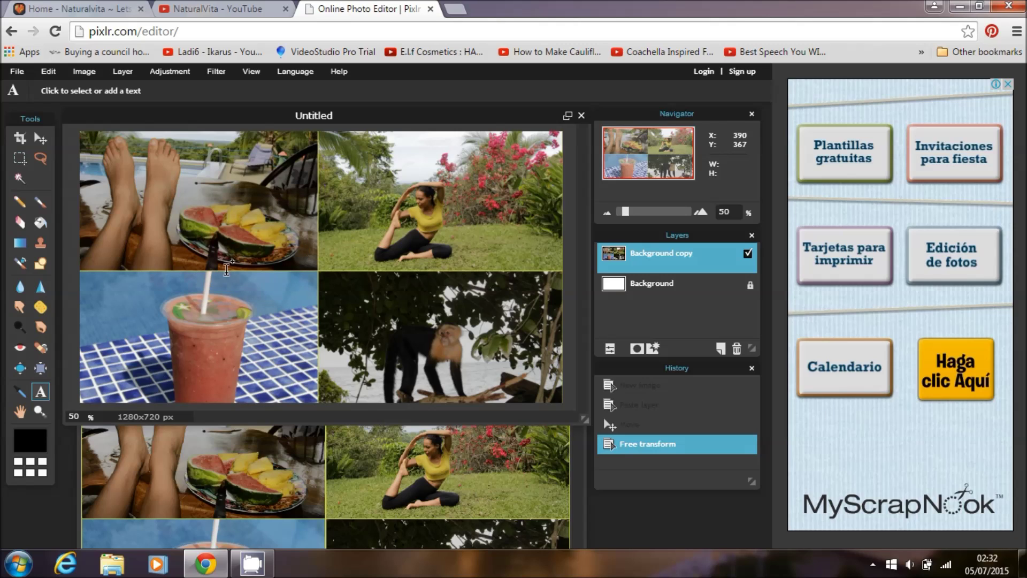
left_click(211, 268)
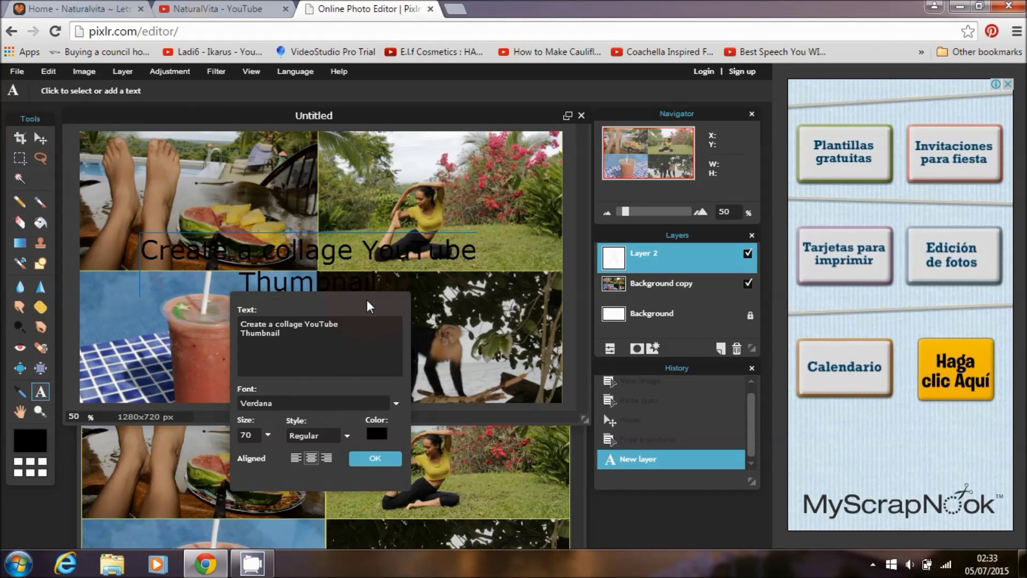
left_click_drag(369, 307, 345, 351)
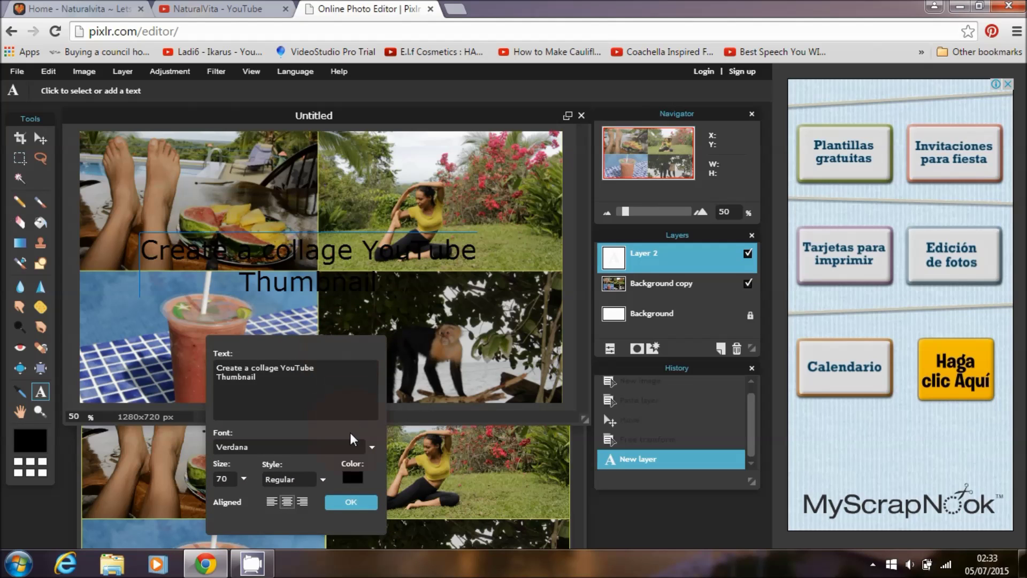
left_click(372, 447)
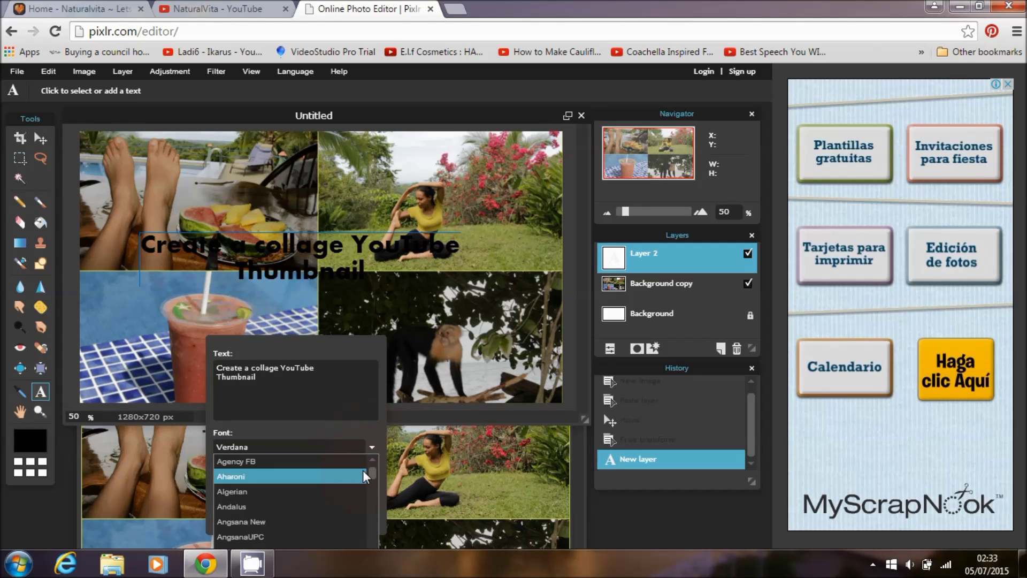
left_click_drag(349, 345, 564, 271)
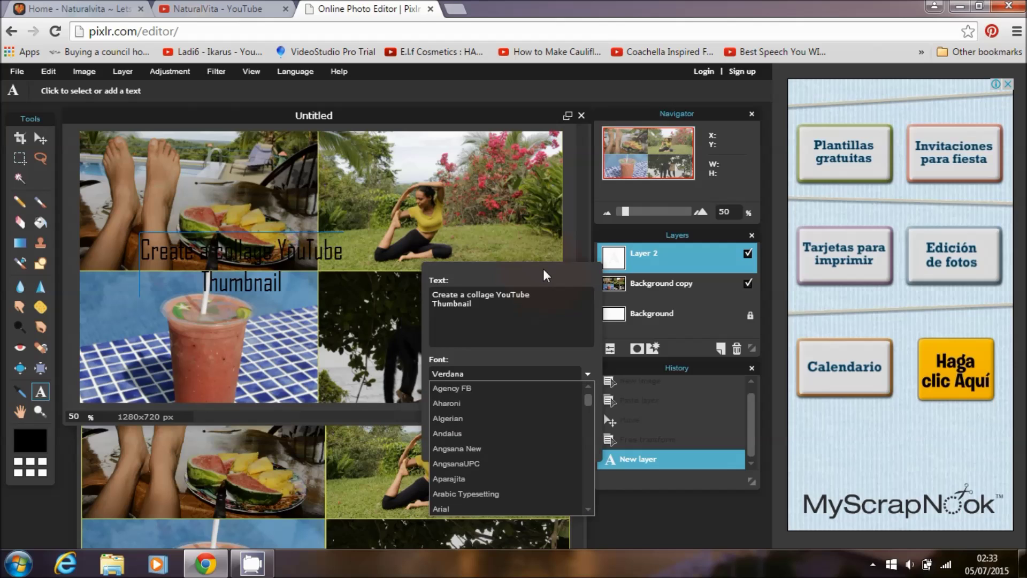
left_click(556, 373)
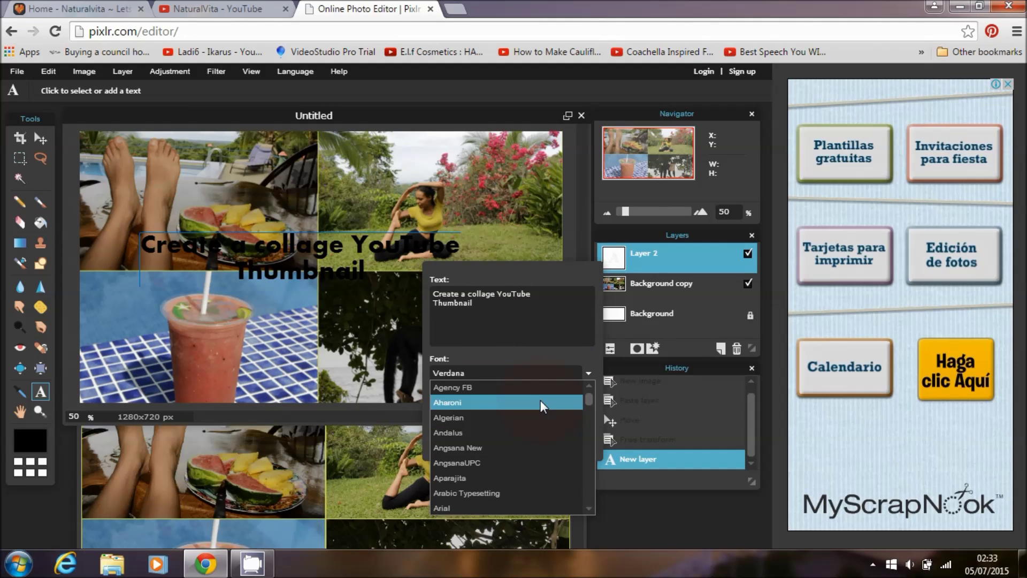
left_click(543, 402)
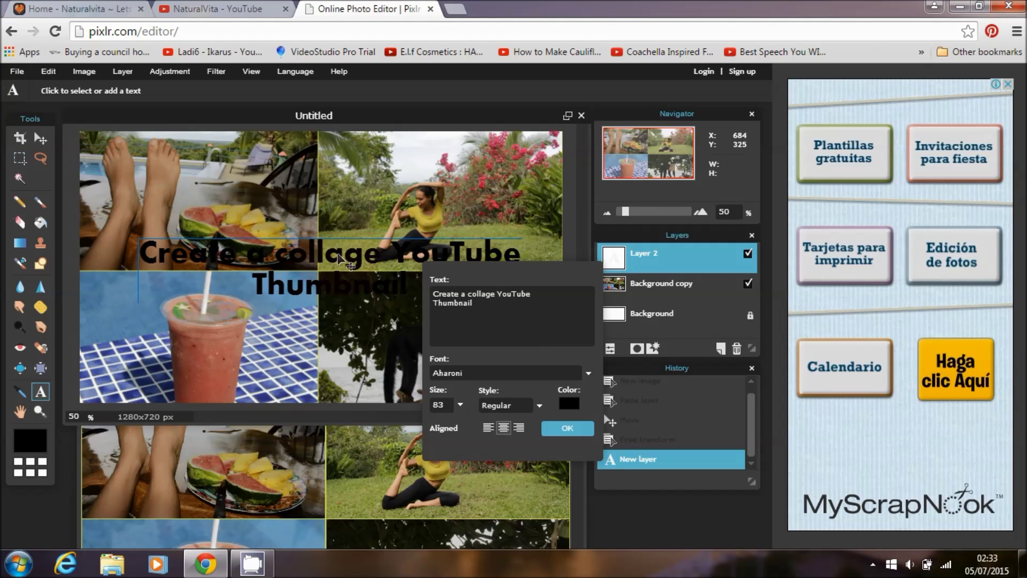
left_click_drag(339, 256, 337, 261)
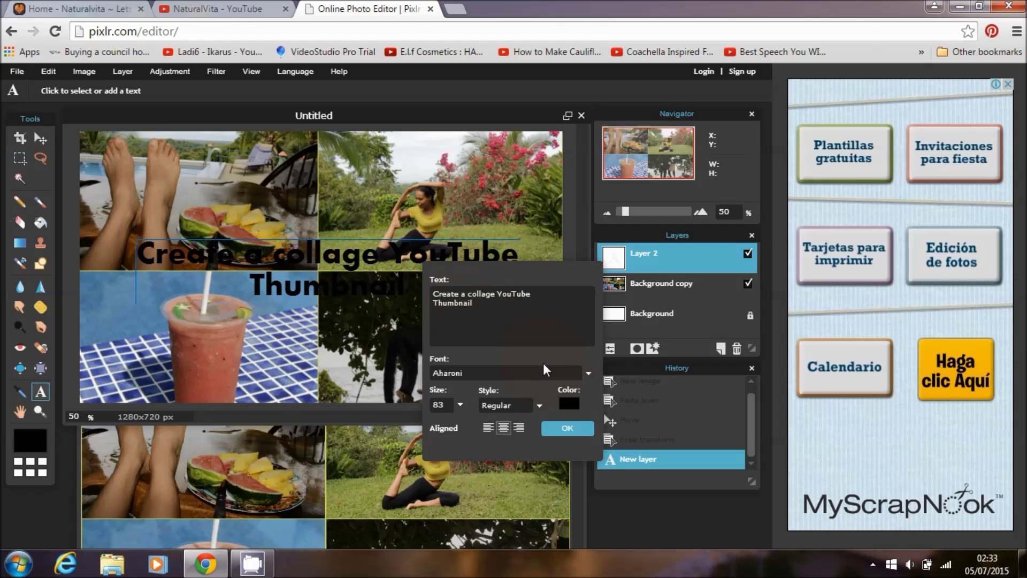
Colour the title text yellow (ffff00) from the web palette and commit the text layer.
left_click(569, 406)
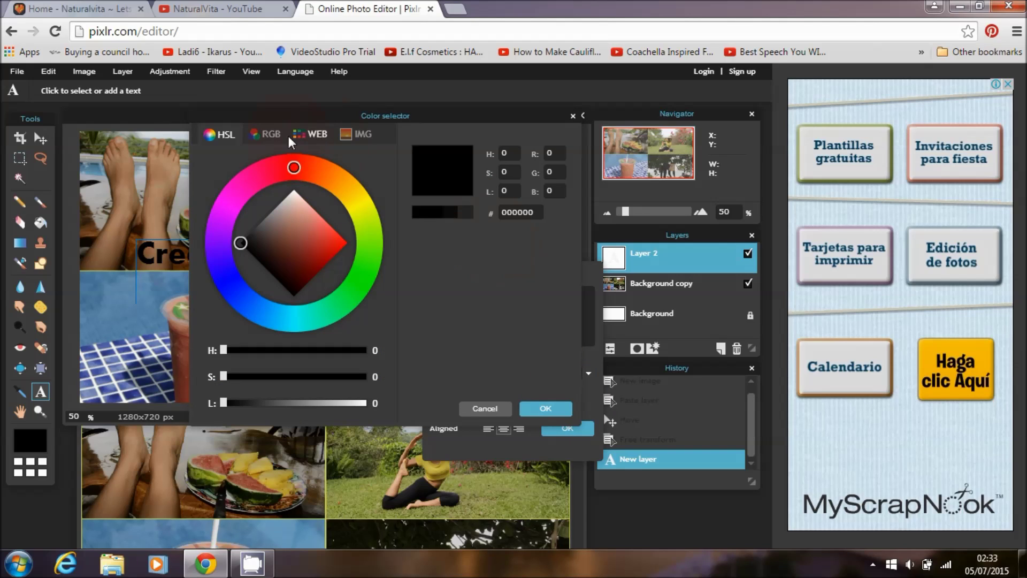
left_click(314, 140)
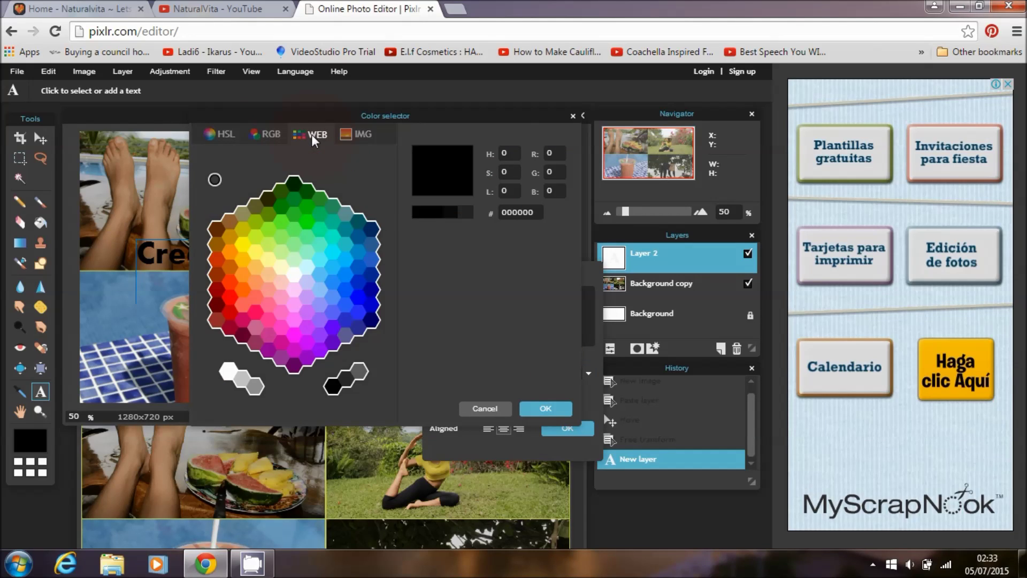
left_click(215, 261)
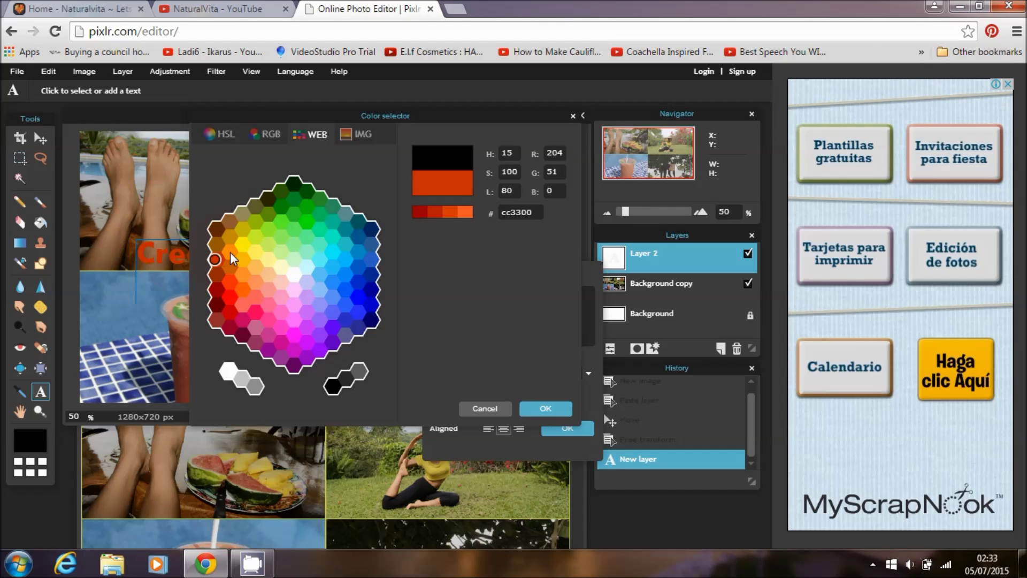
left_click(230, 254)
left_click(242, 249)
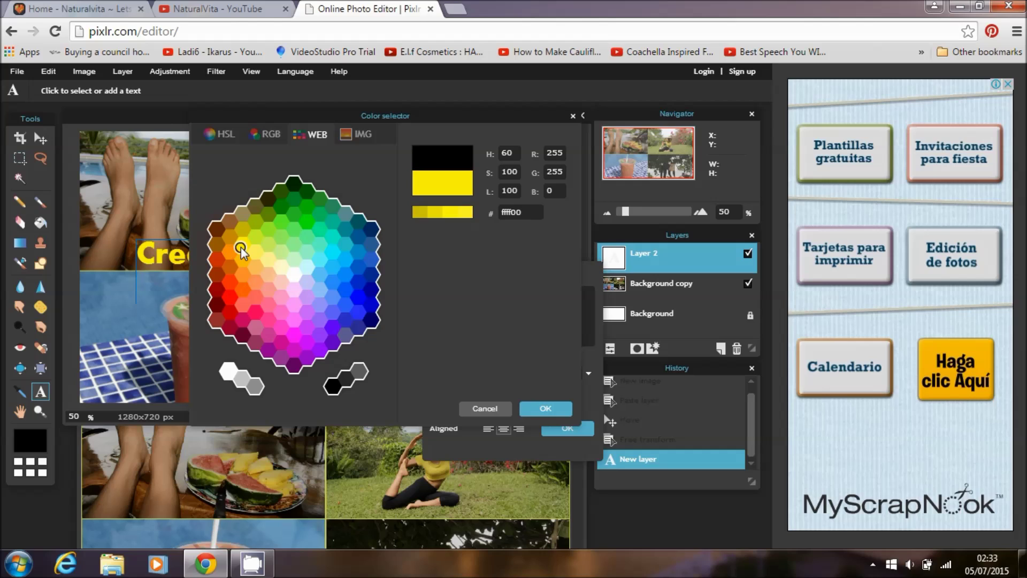
left_click(530, 408)
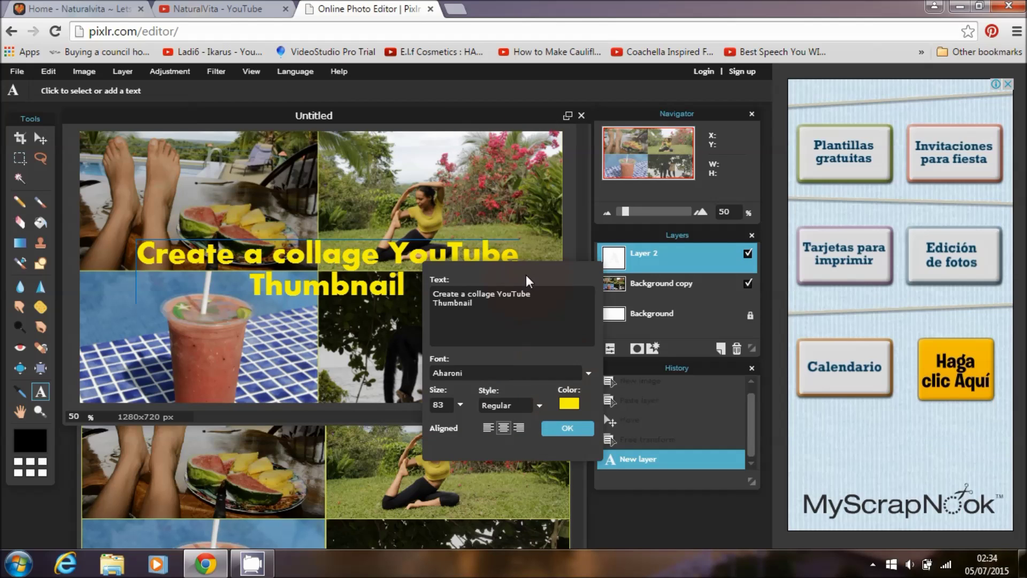
left_click_drag(527, 275, 501, 303)
left_click(513, 464)
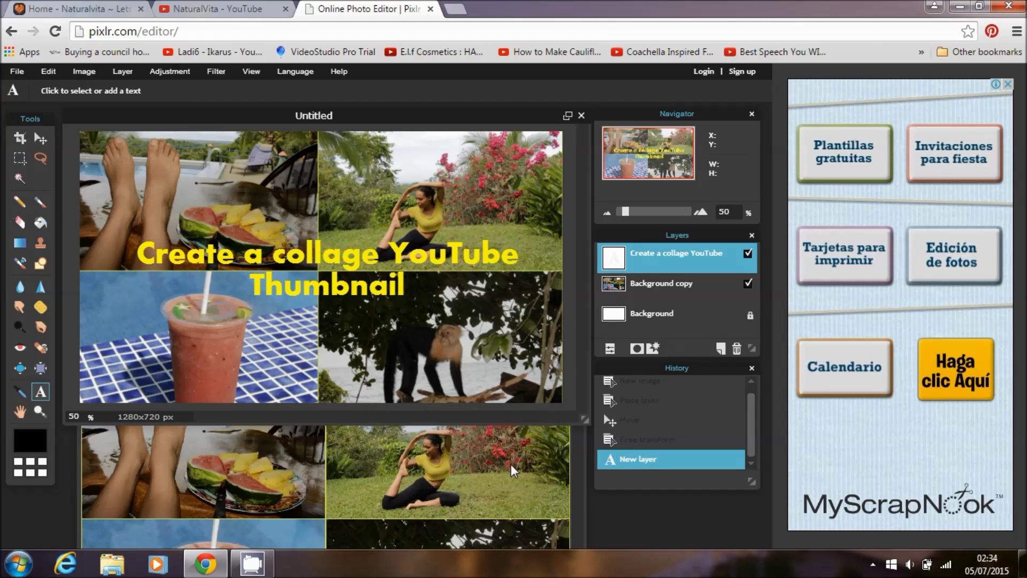
Give the title layer a black outer glow of size 11.
left_click(653, 349)
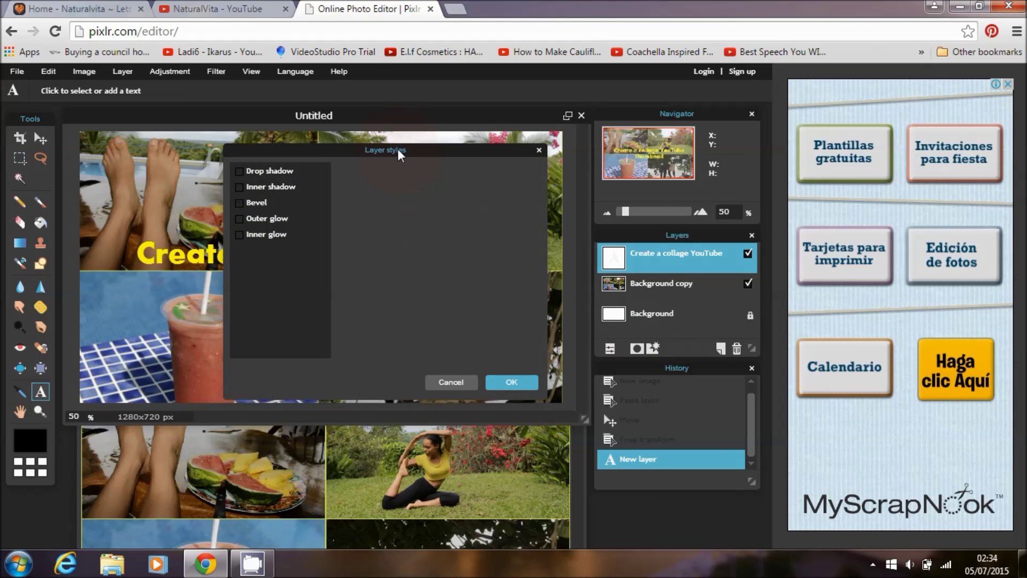
left_click_drag(398, 155, 703, 269)
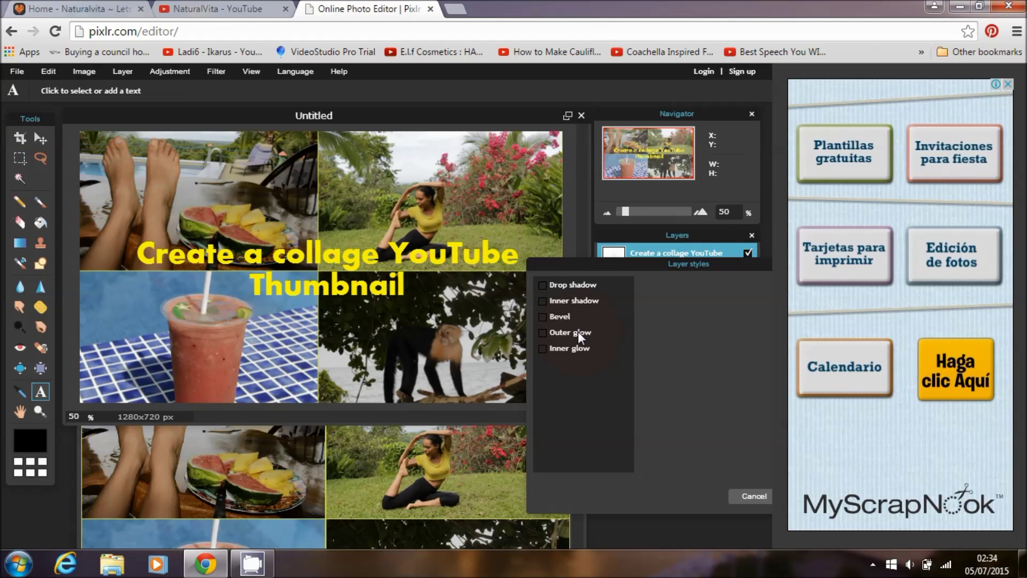
left_click(570, 335)
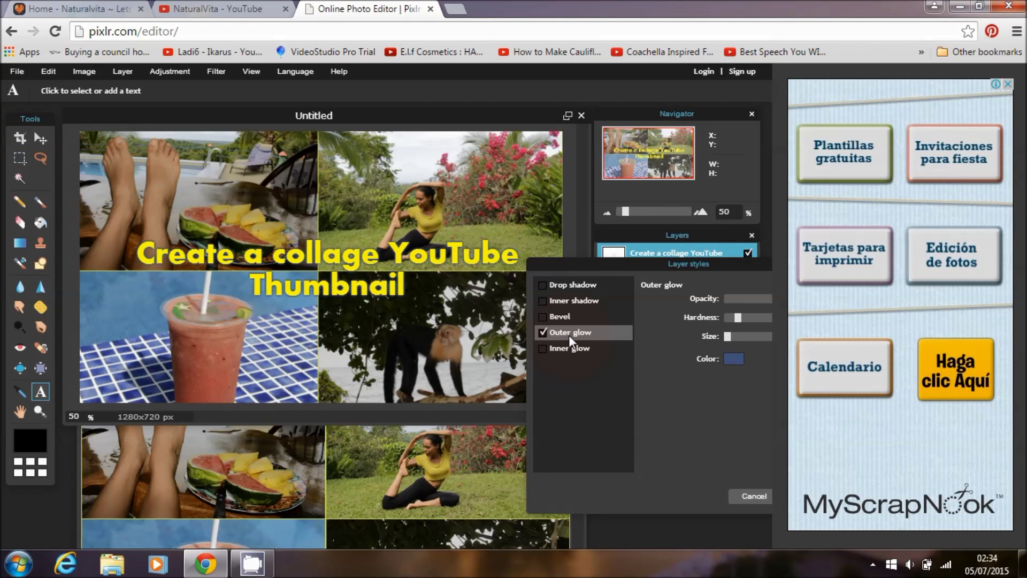
left_click(737, 359)
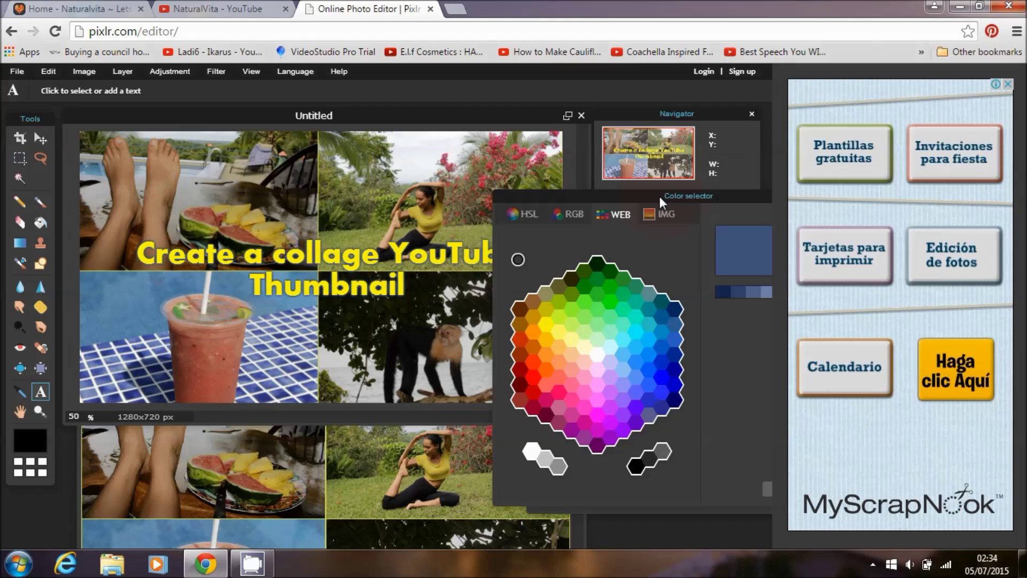
left_click_drag(662, 200, 586, 105)
left_click(559, 369)
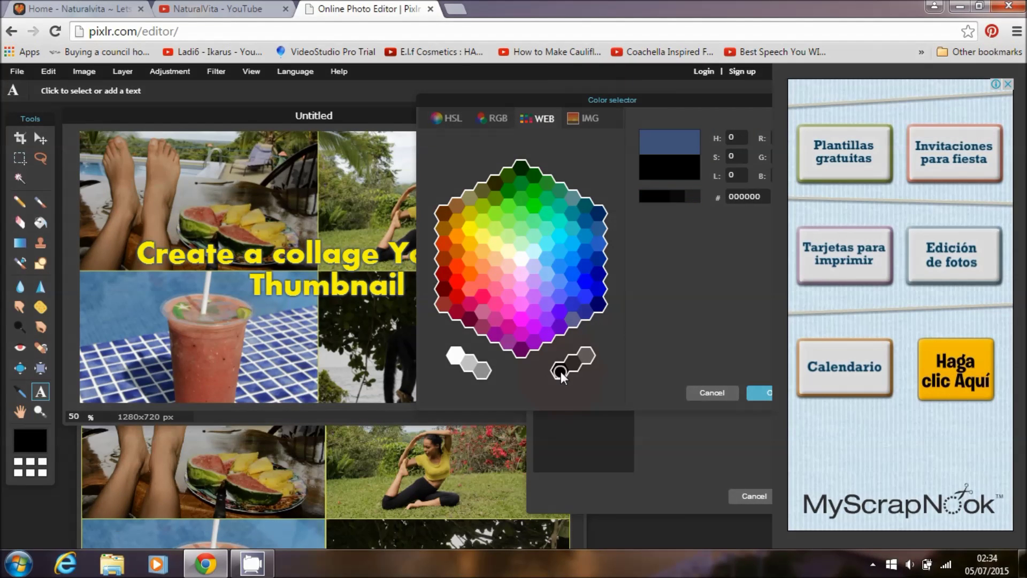
left_click(756, 395)
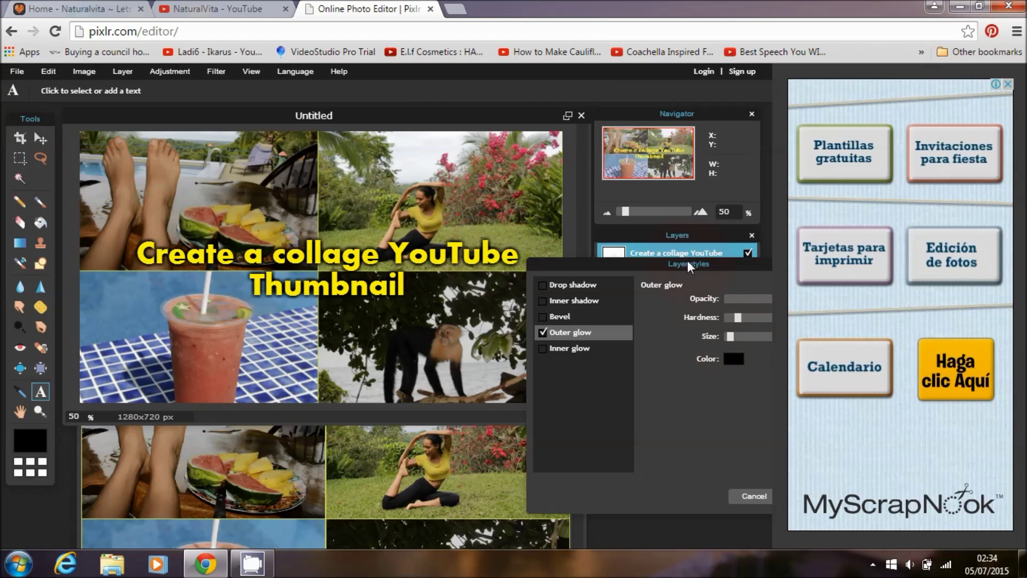
left_click_drag(689, 267, 606, 305)
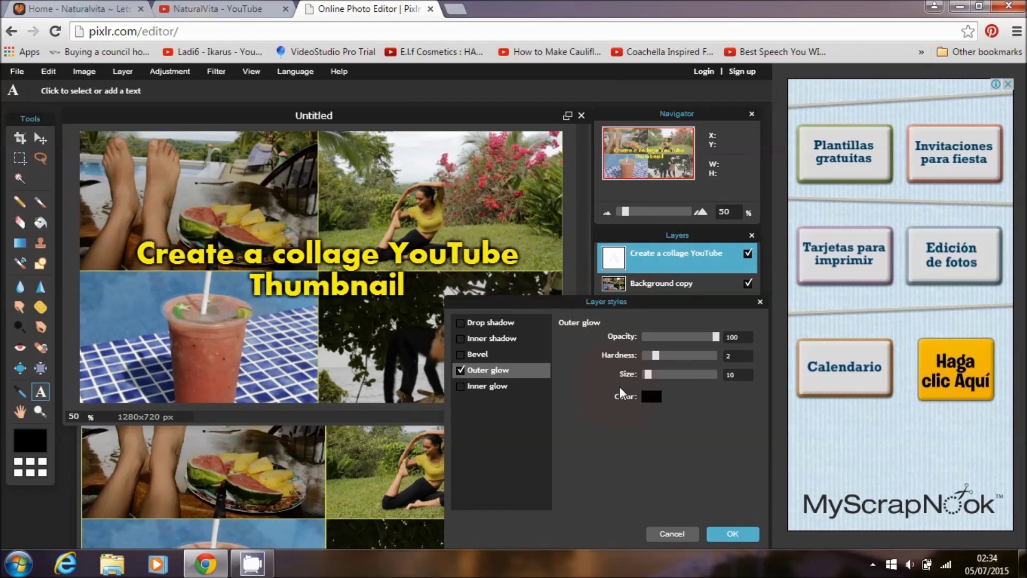
left_click_drag(649, 377, 675, 361)
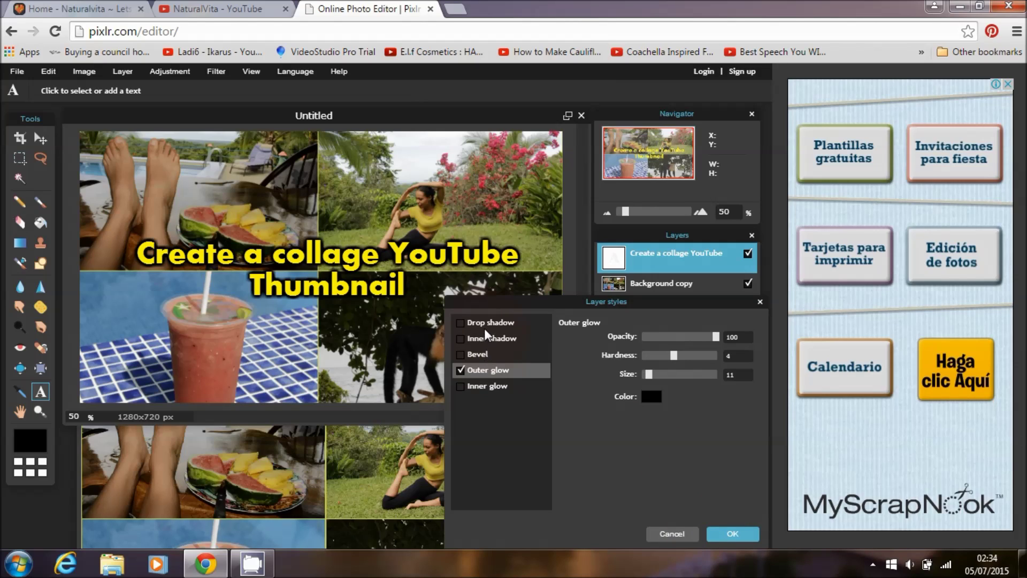
Add a lighter drop shadow and an inner glow at about 62 opacity, without inner shadow.
left_click(485, 326)
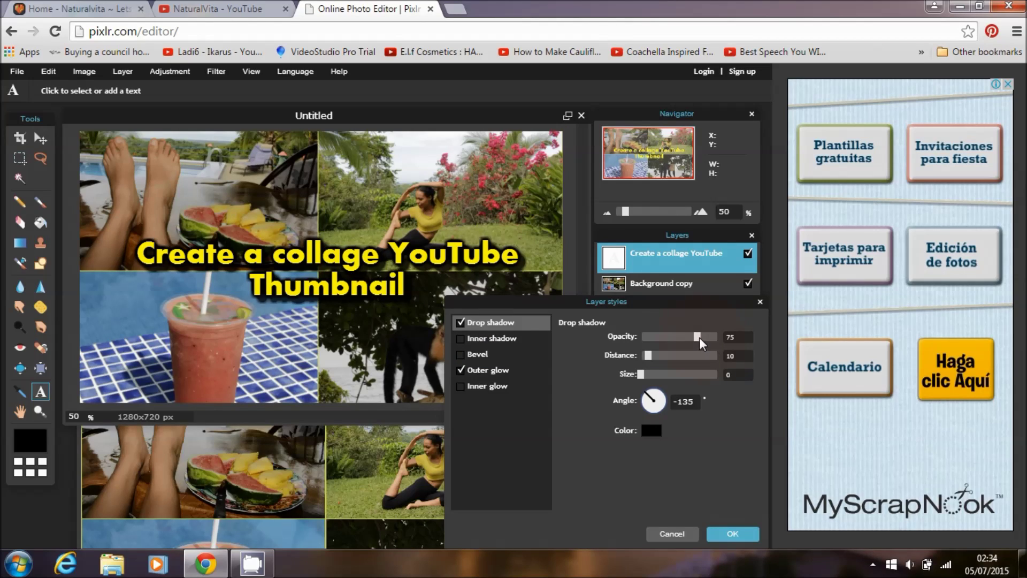
left_click_drag(698, 336, 685, 340)
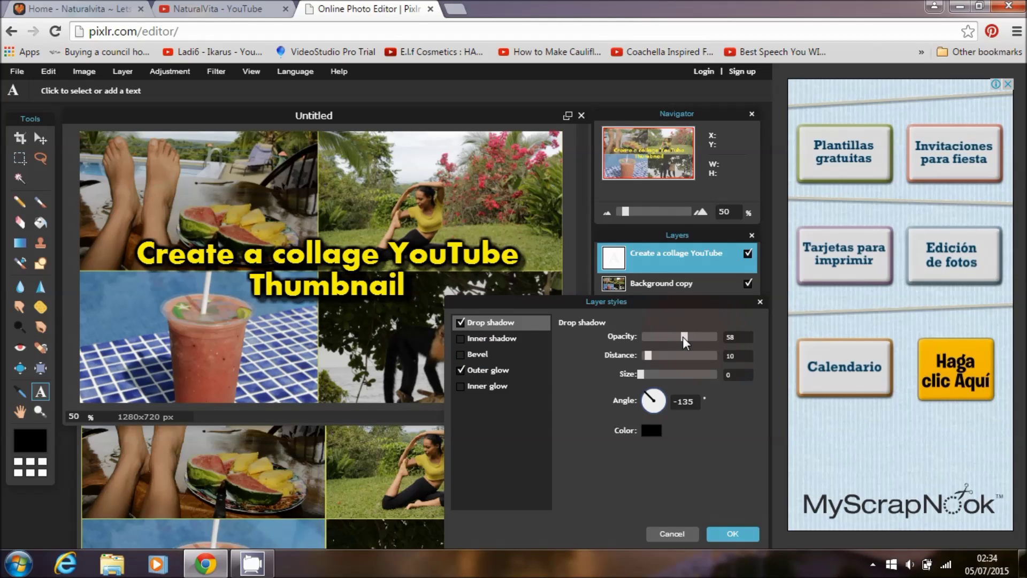
left_click(481, 340)
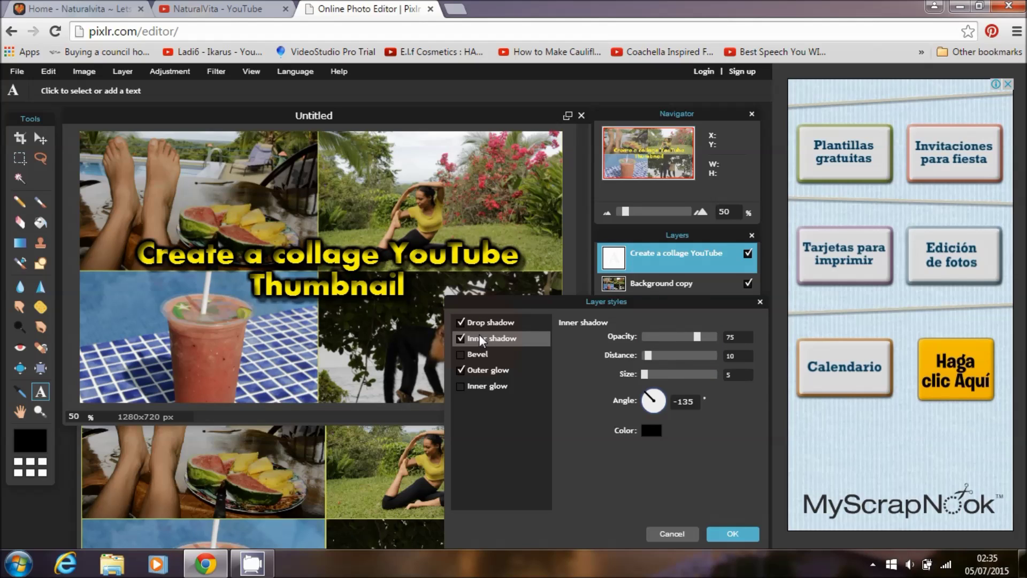
left_click(463, 339)
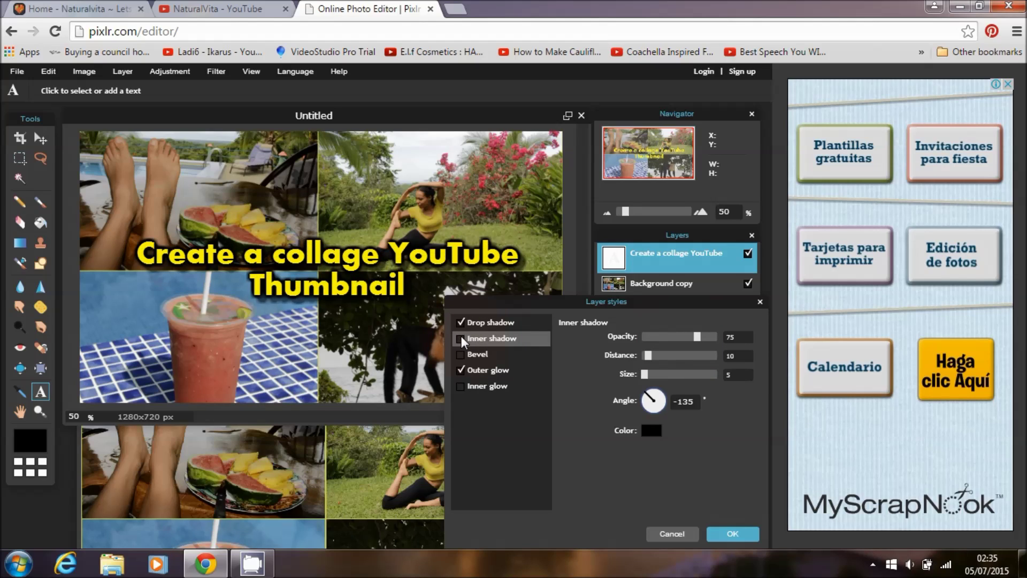
left_click(485, 387)
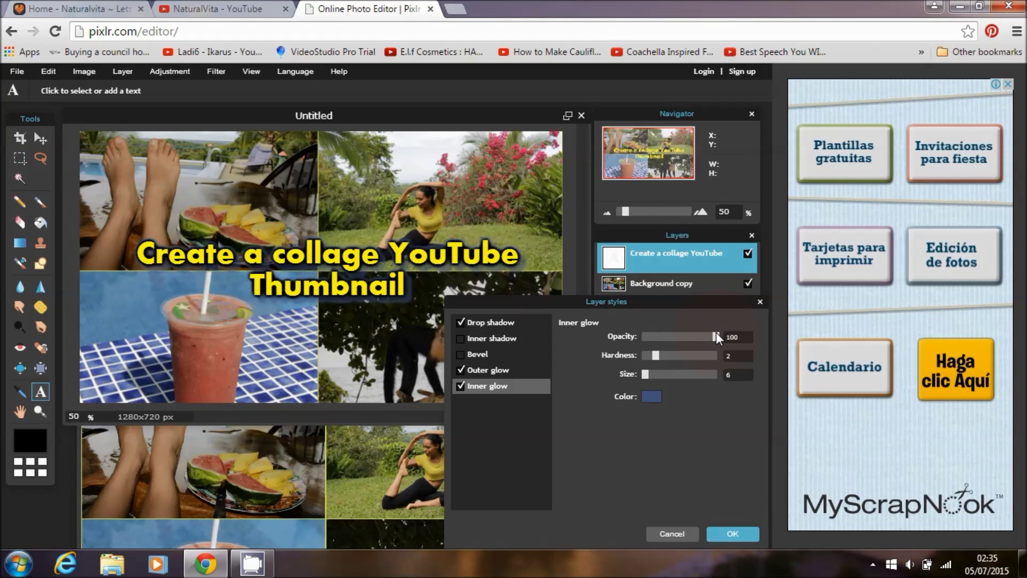
left_click_drag(715, 336, 686, 337)
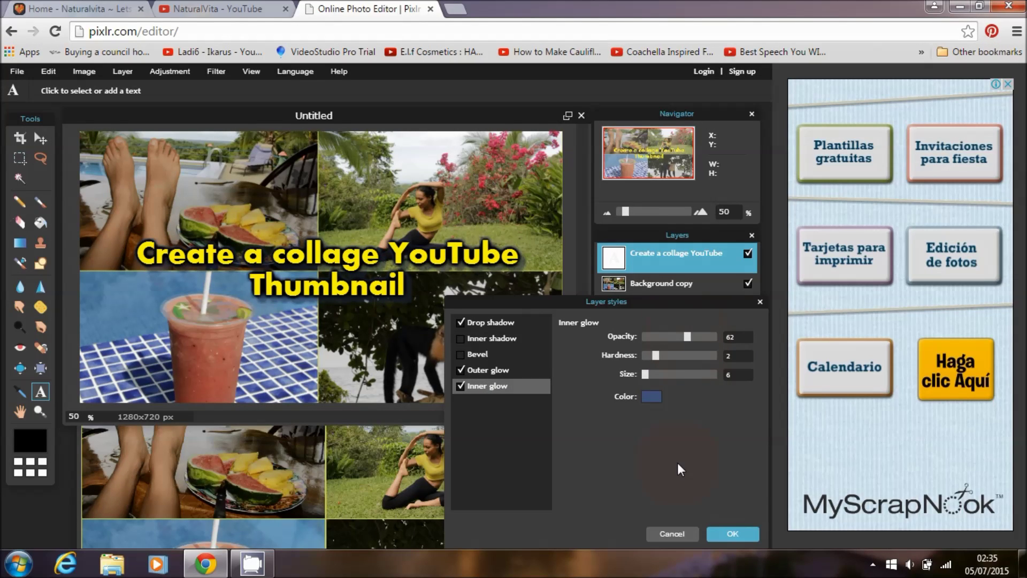
left_click(728, 534)
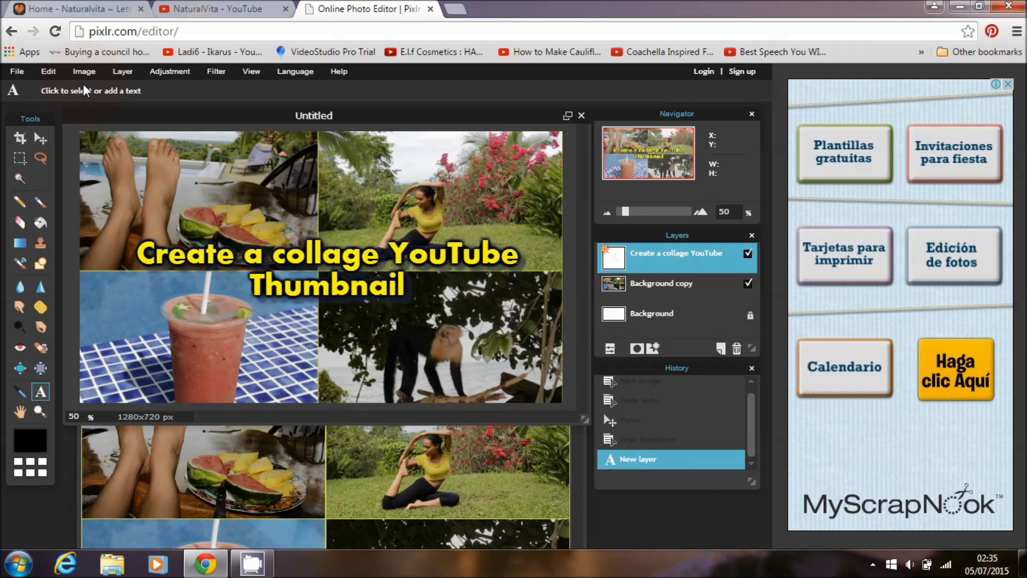
Save the thumbnail as a quality-100 JPEG named 'collage finished'.
left_click(16, 72)
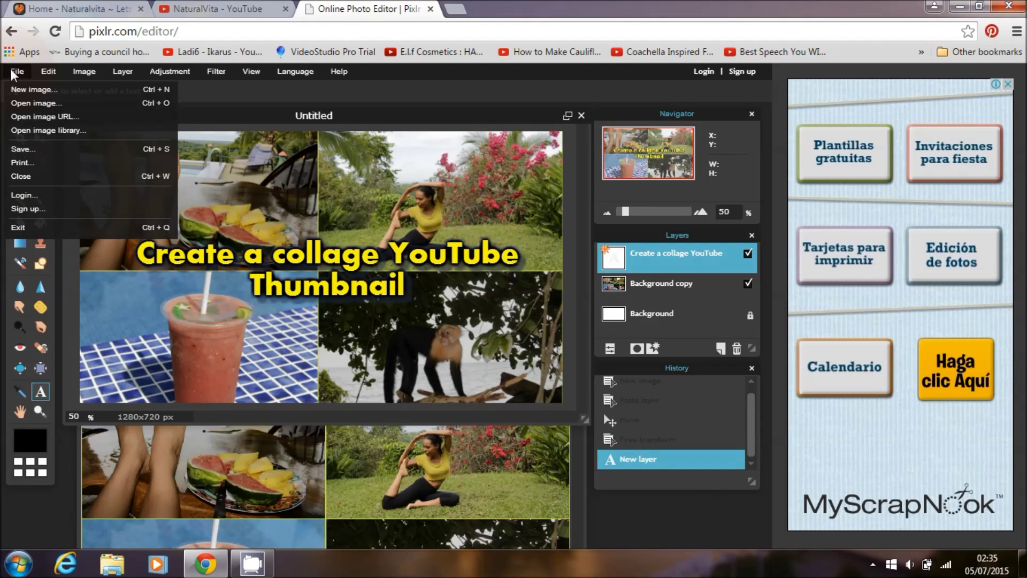
left_click(38, 147)
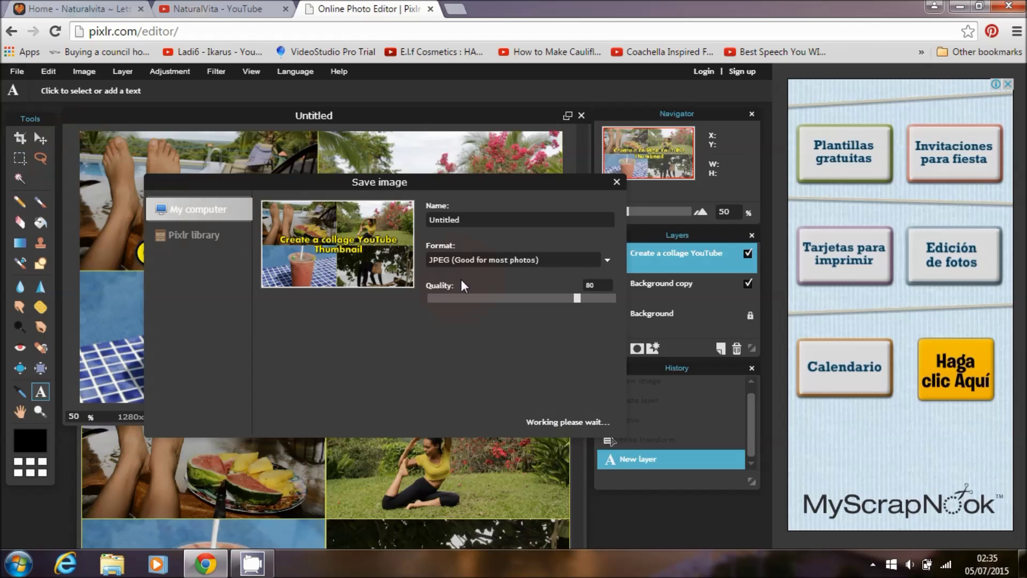
left_click(618, 302)
left_click(599, 419)
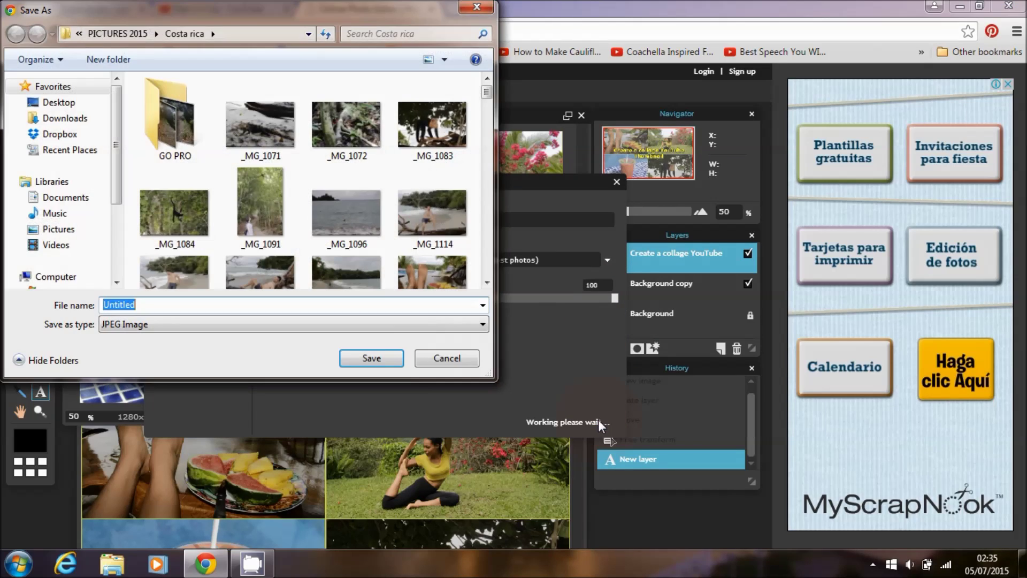
type("collage finished")
left_click(373, 359)
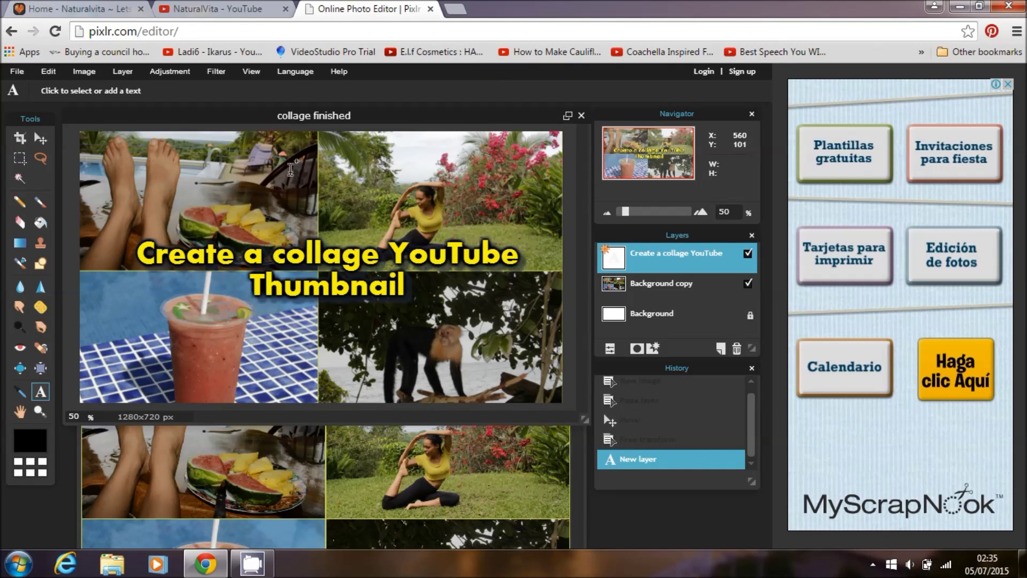
left_click(112, 564)
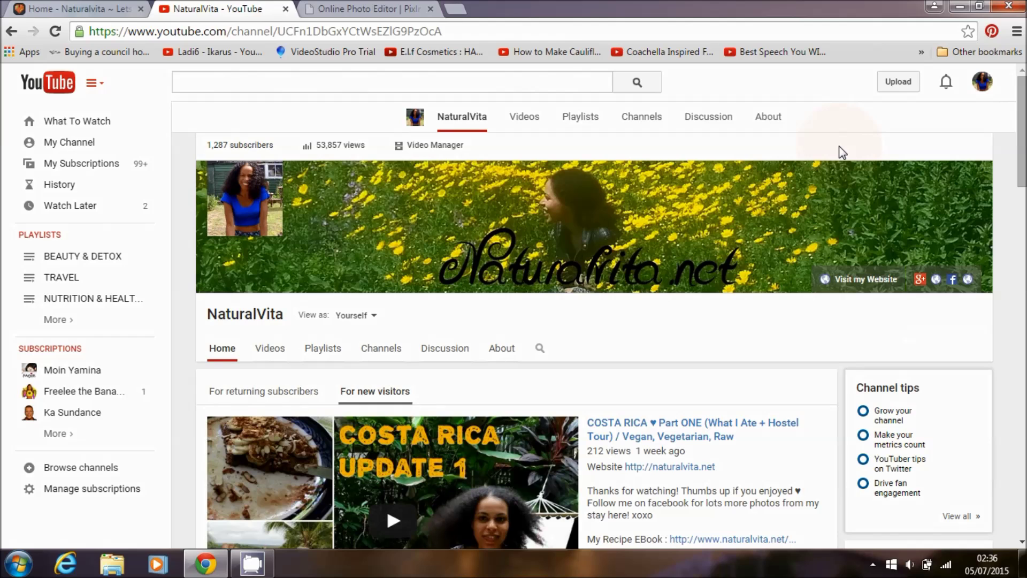
From Video Manager, open the Glycerin & Rosewater moisturizer video's edit page and view its thumbnail.
left_click(434, 145)
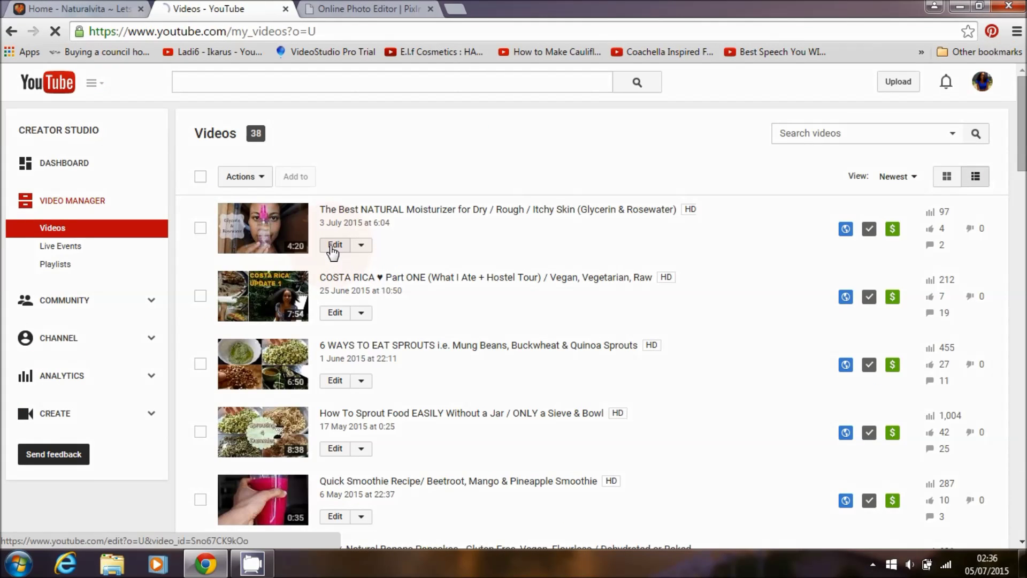
left_click(477, 240)
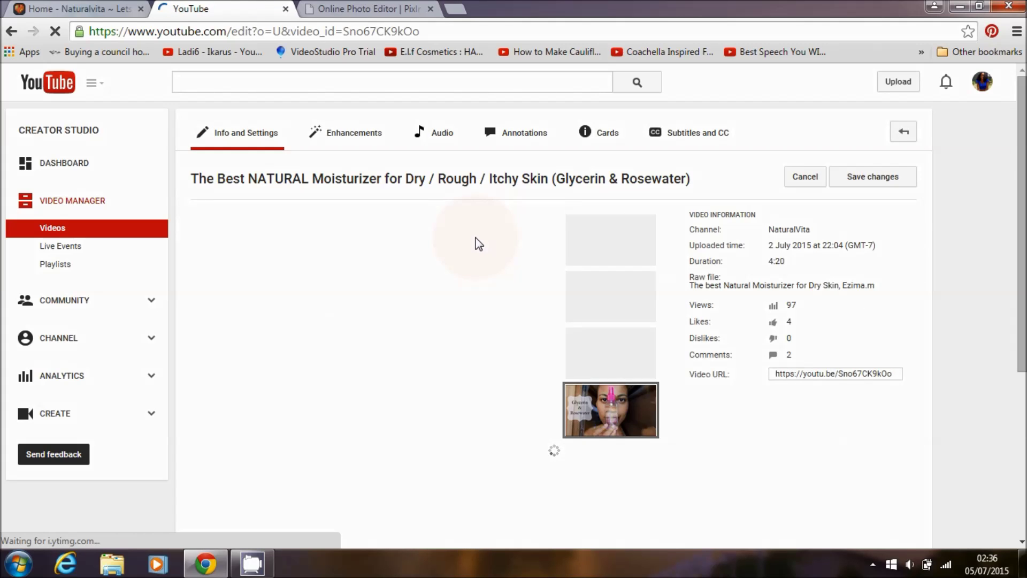
scroll(949, 215, "down", 3)
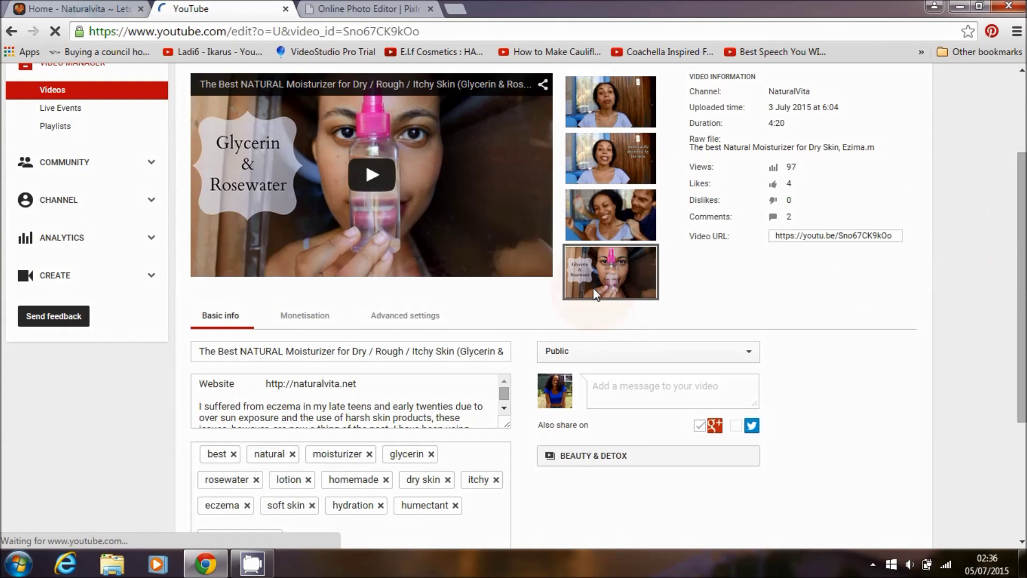
mouse_move(619, 272)
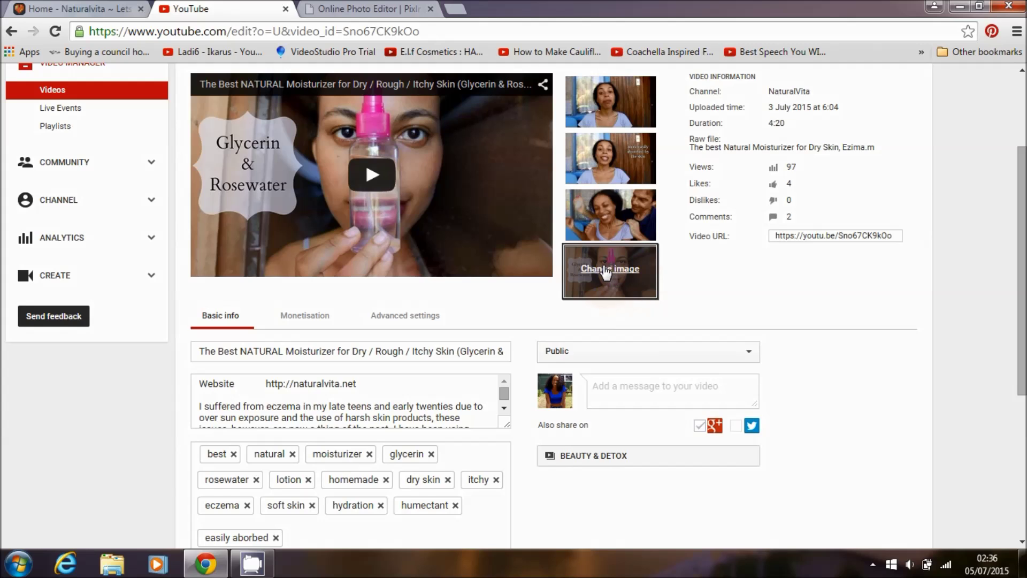
scroll(749, 251, "up", 1)
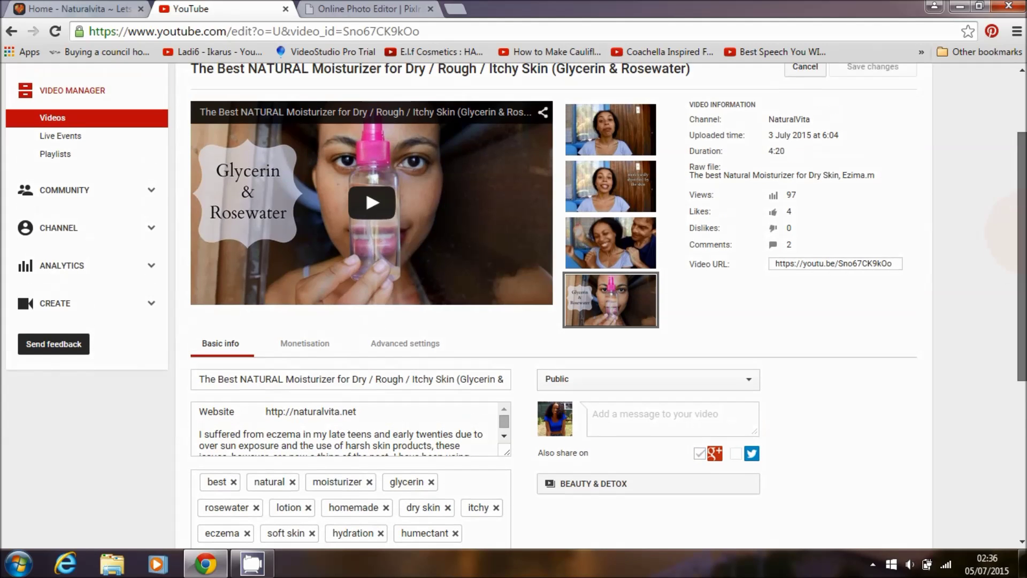
mouse_move(616, 323)
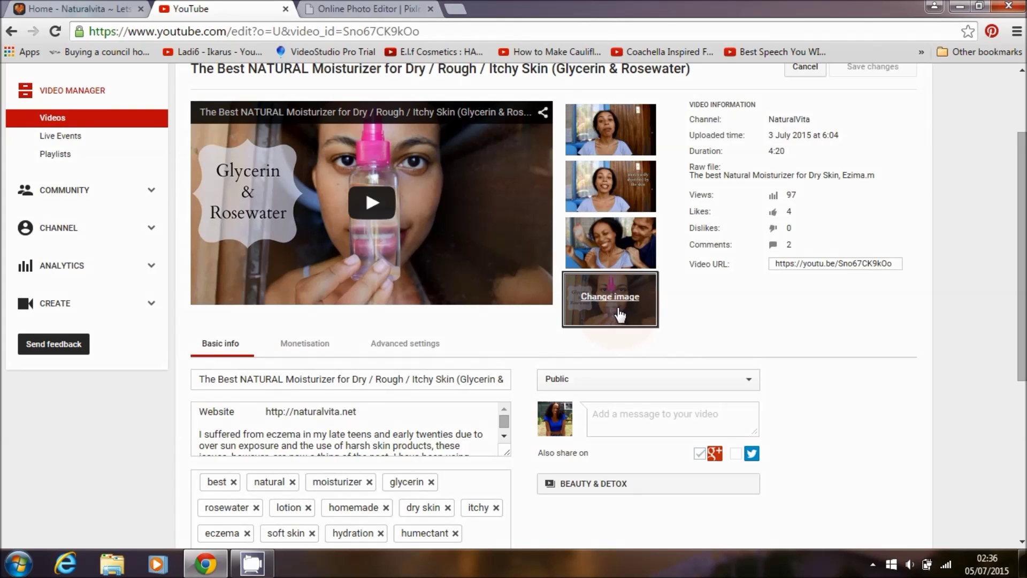
scroll(620, 315, "up", 1)
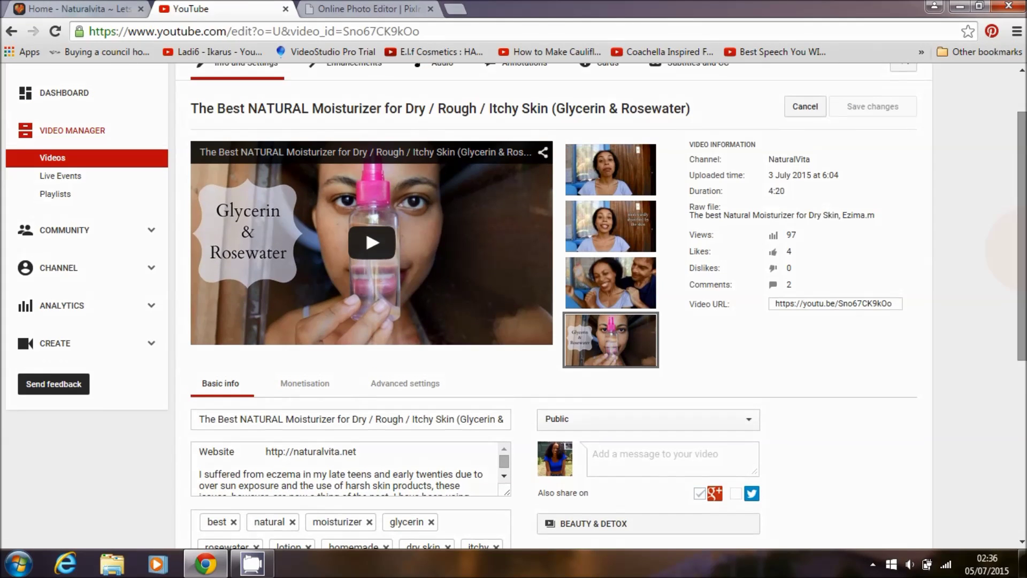
Go to the channel's Monetisation page from the CHANNEL section of the sidebar.
left_click(64, 275)
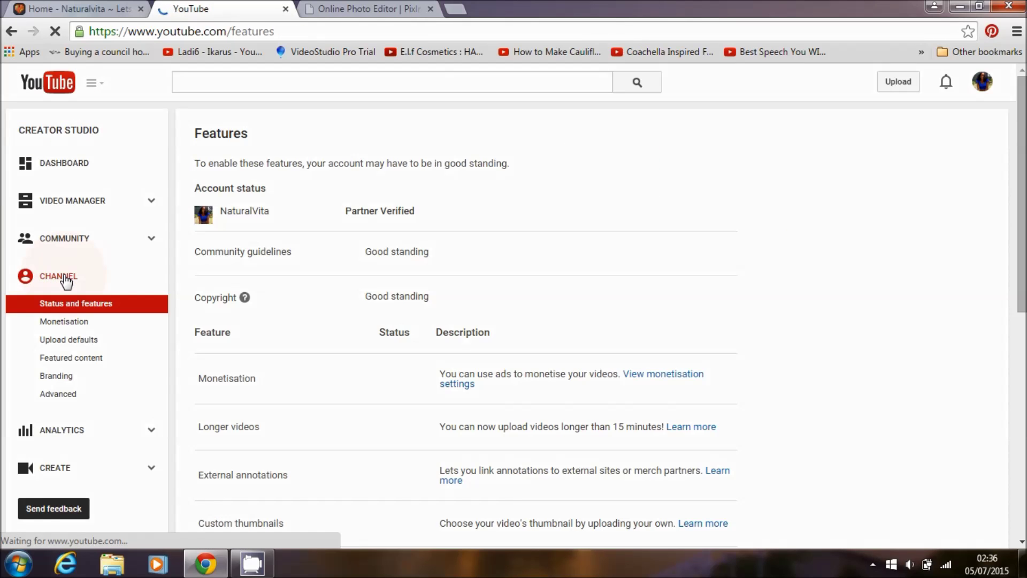
left_click(63, 323)
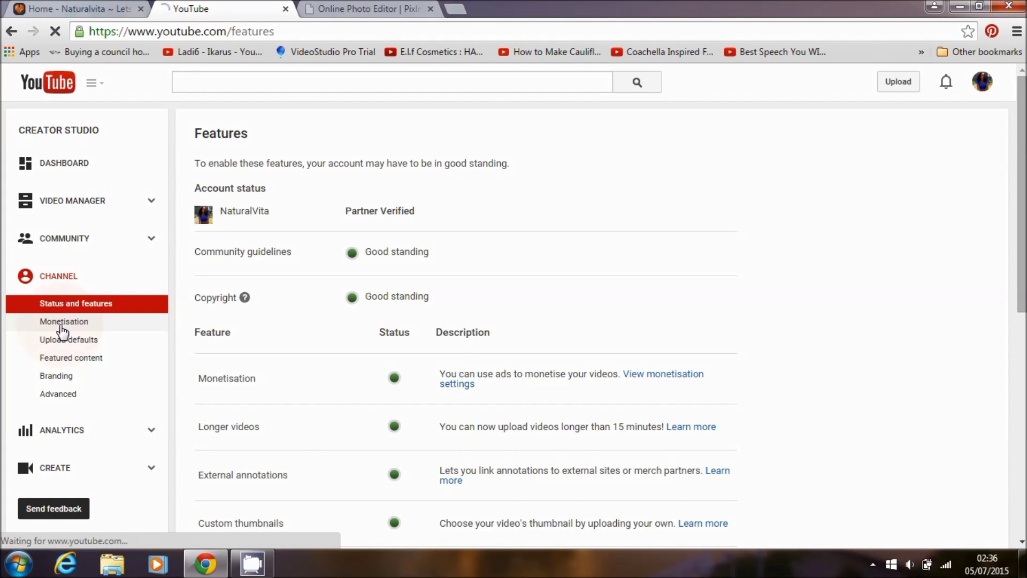